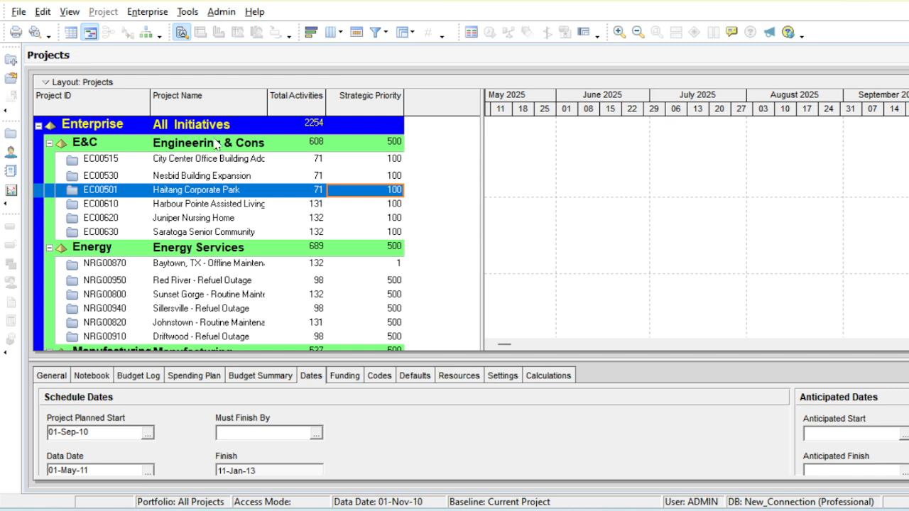
- Open the Enterprise Project Structure and add a new EPS element beneath the Enterprise root node
left_click(157, 15)
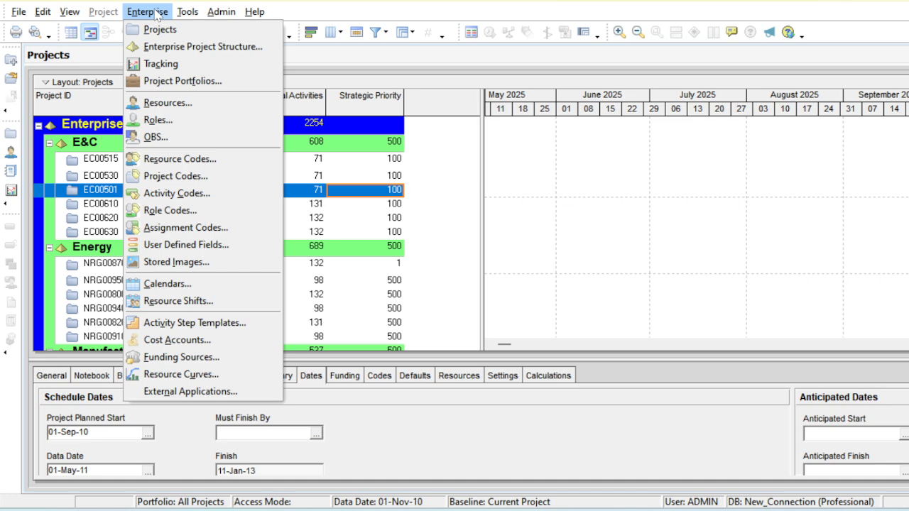
left_click(173, 47)
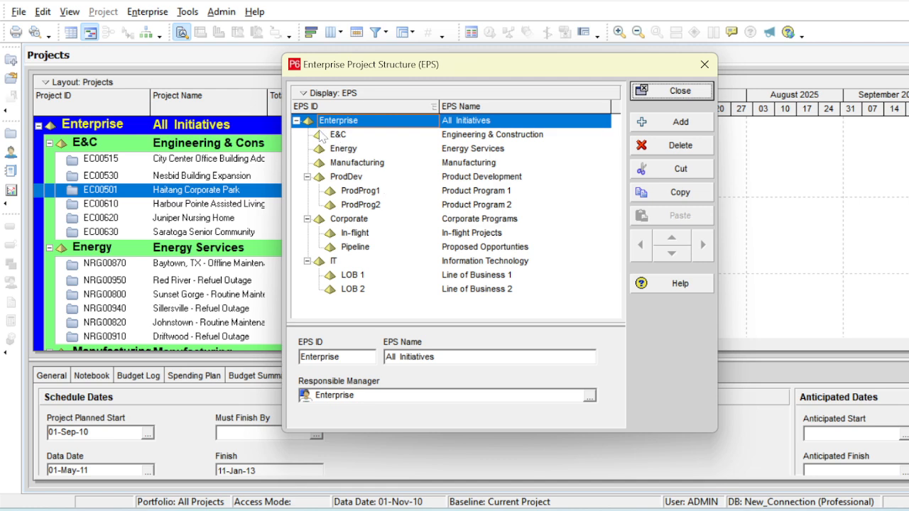
left_click(297, 122)
left_click(296, 122)
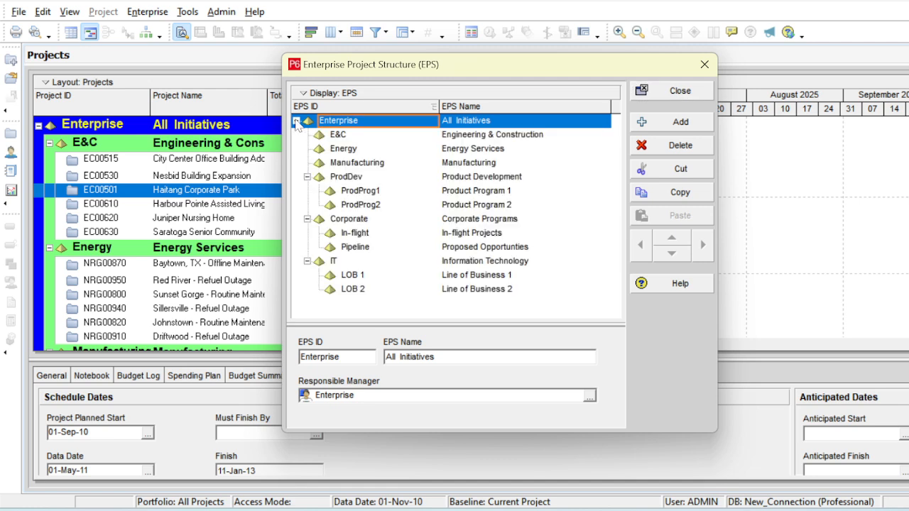
left_click(475, 126)
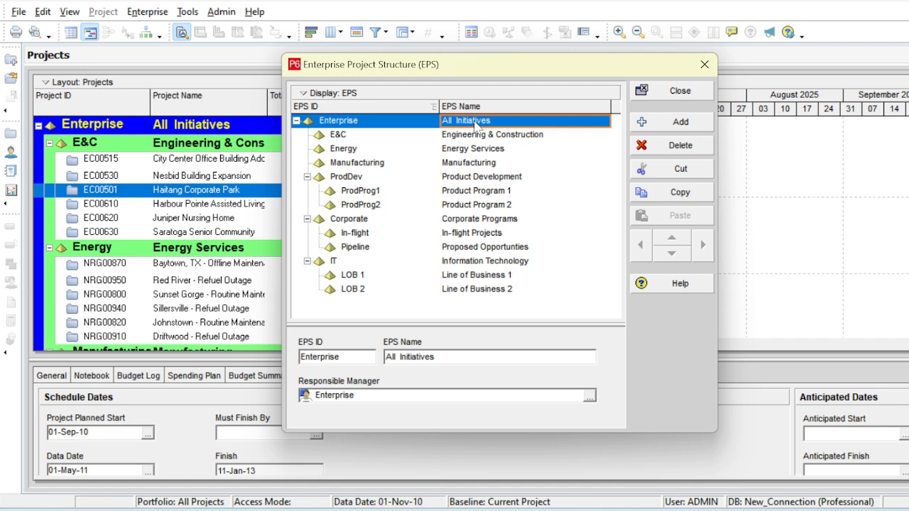
right_click(475, 126)
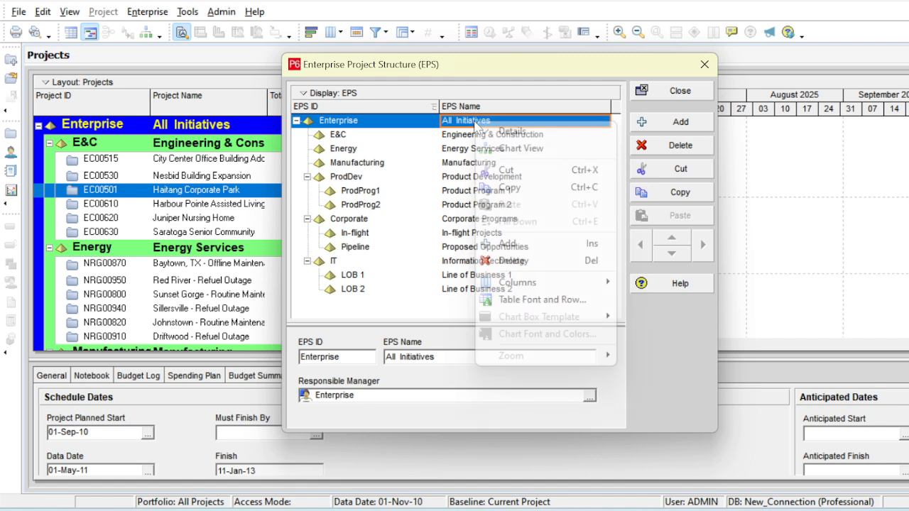
left_click(407, 123)
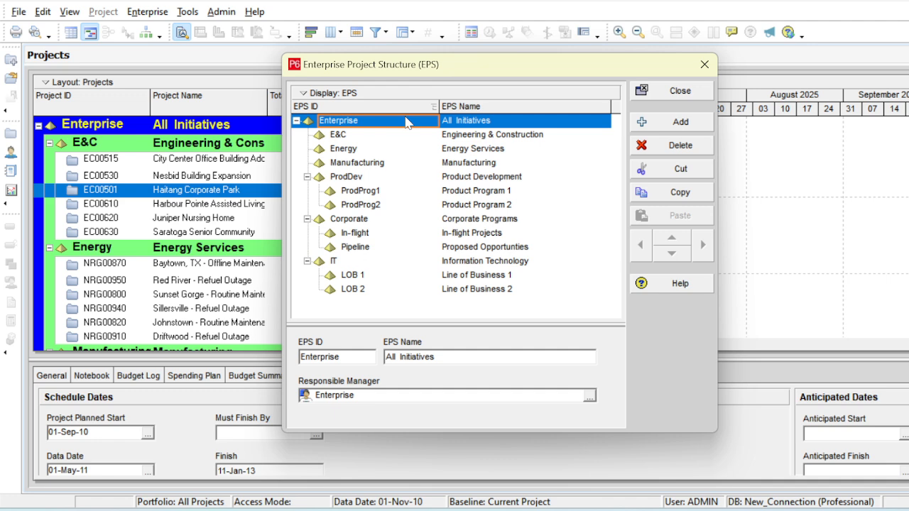
left_click(296, 121)
left_click(296, 120)
left_click(490, 124)
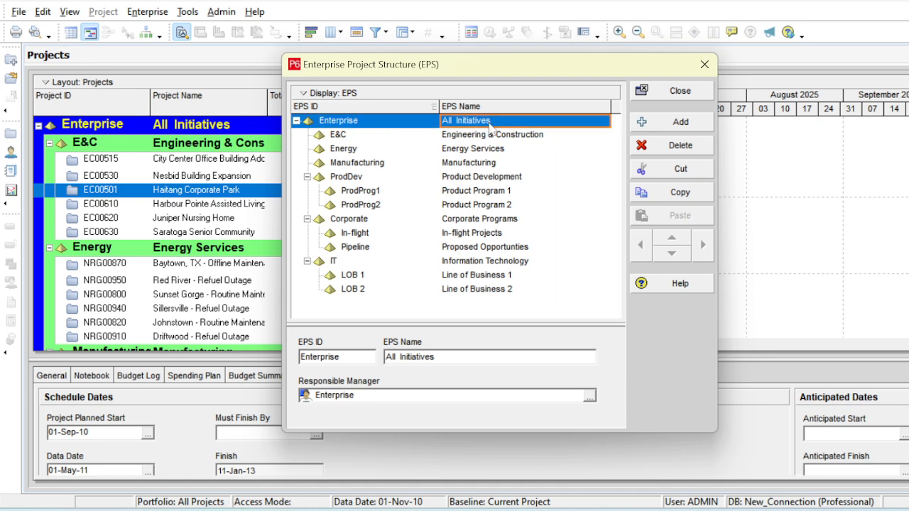
left_click(653, 123)
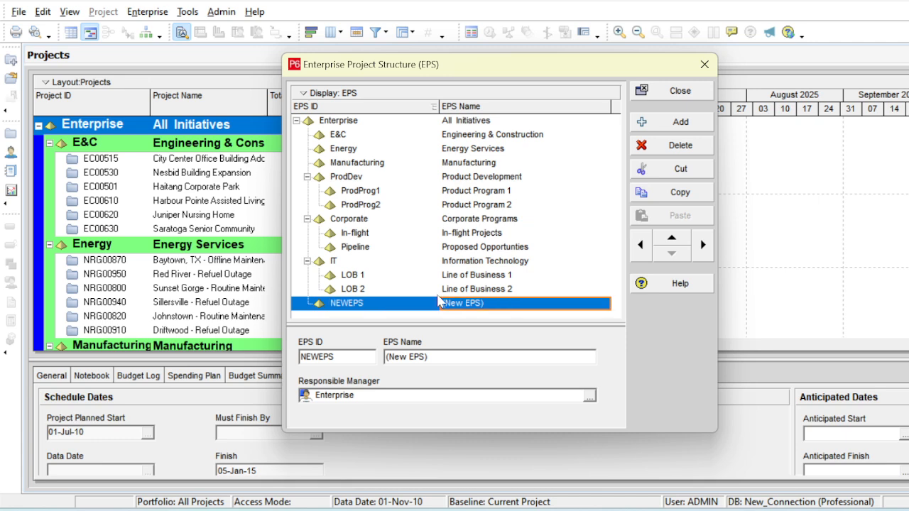
- Try shifting the new EPS element one level deeper in the hierarchy and back out again
left_click(390, 310)
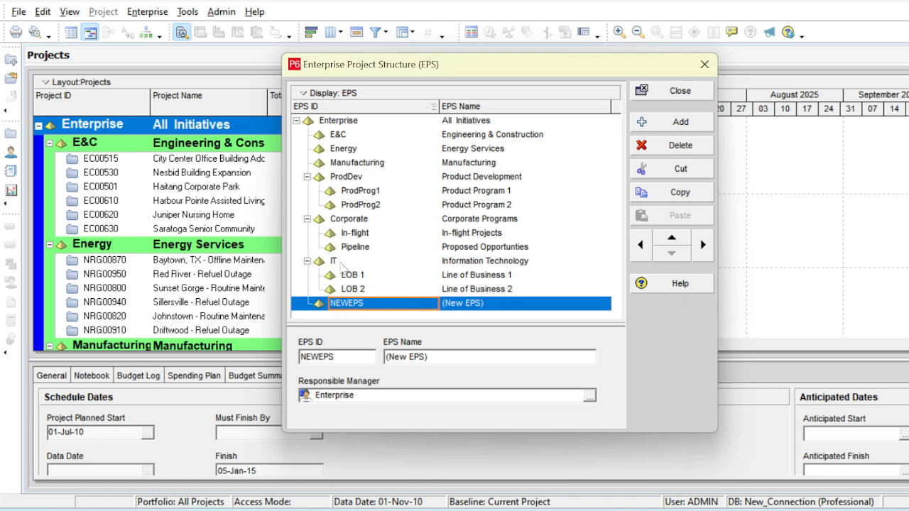
left_click(340, 261)
left_click(348, 306)
left_click(703, 246)
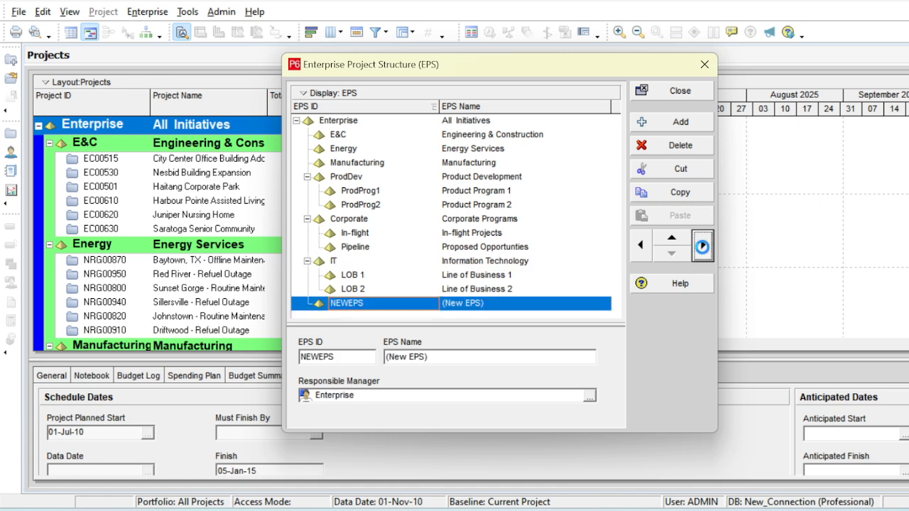
left_click(646, 243)
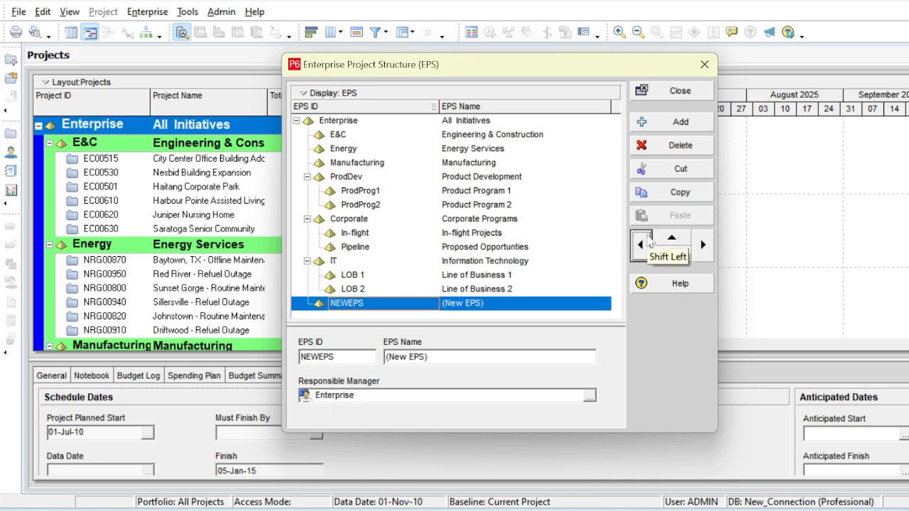
left_click(648, 242)
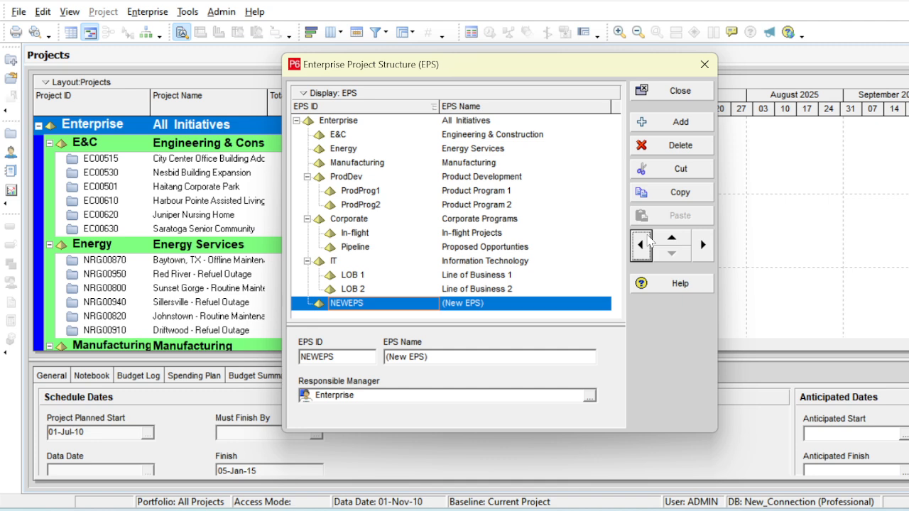
- Set the new EPS element's ID to LEARN-001
left_click(418, 304)
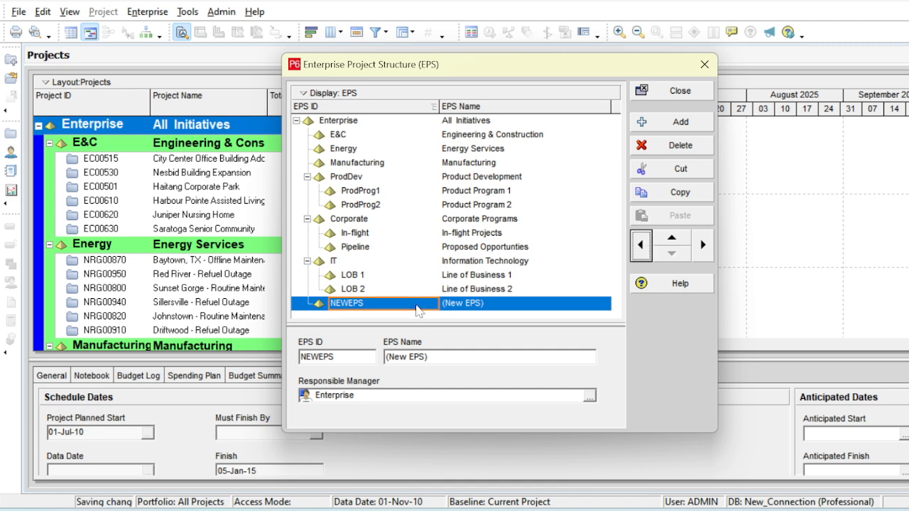
key("Delete")
key("Delete")
key("Delete")
key("Delete")
key("Delete")
key("Delete")
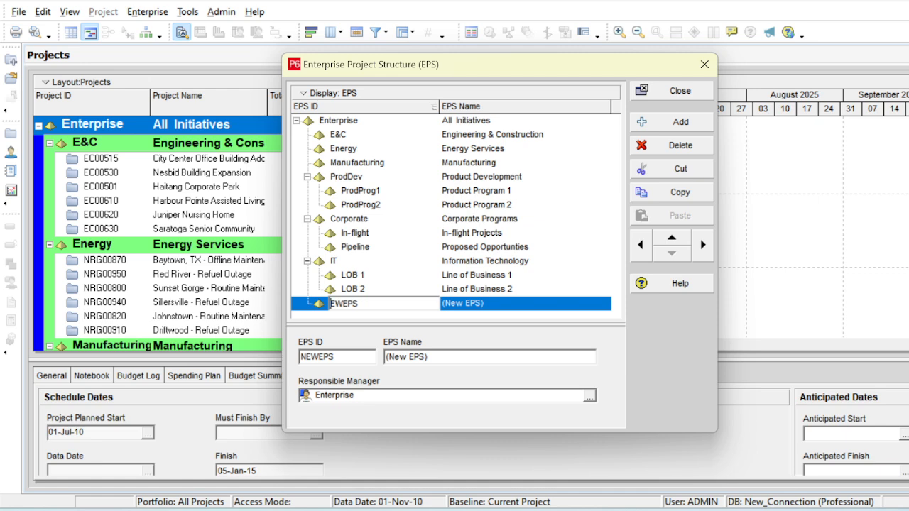
type("LEARN-001")
key("Tab")
- Name the LEARN-001 element LEARNING EPS and close the Enterprise Project Structure
left_click(514, 307)
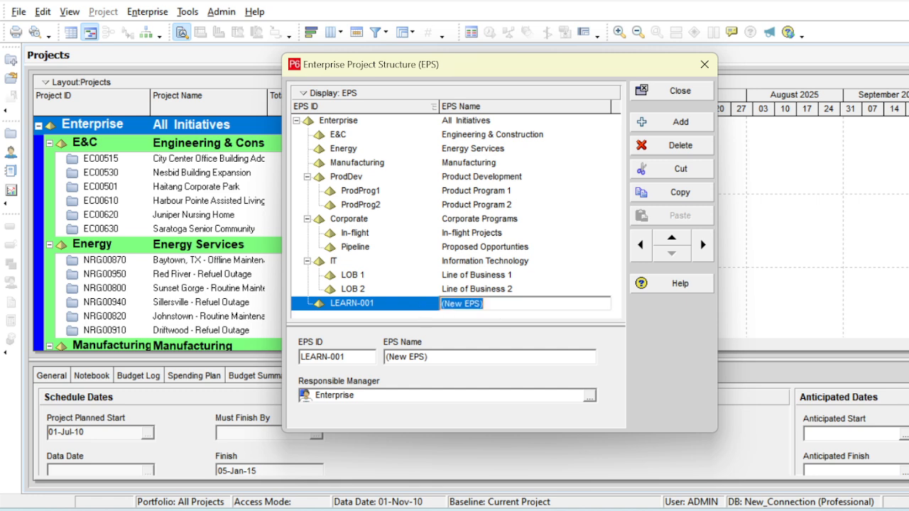
type("LEARNING ")
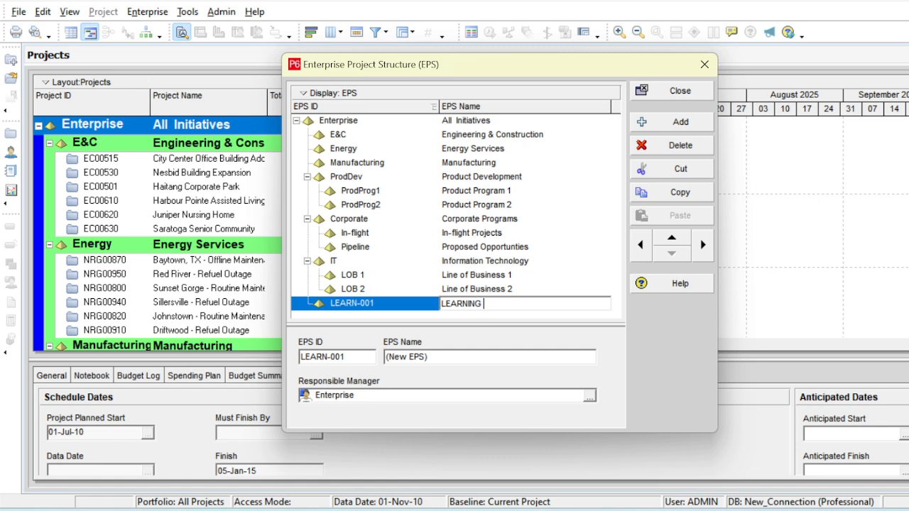
type("EPS")
left_click(430, 307)
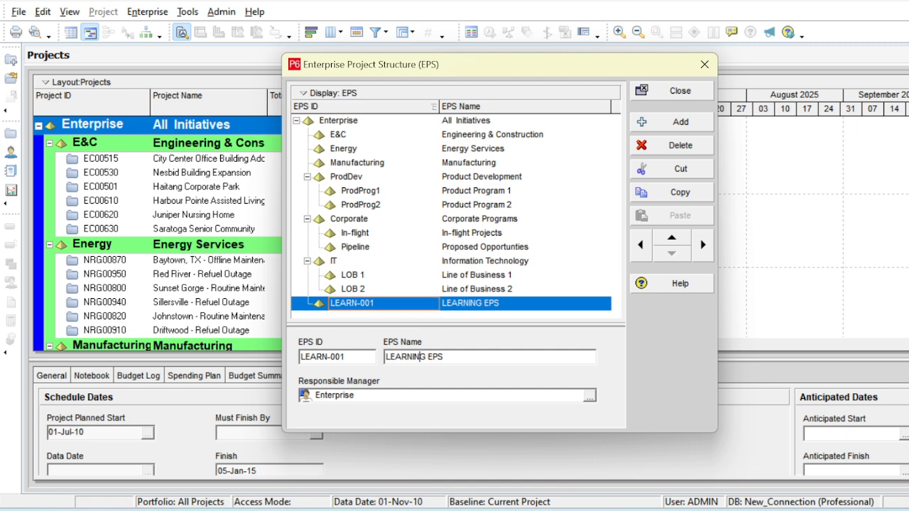
left_click(454, 305)
left_click(428, 355)
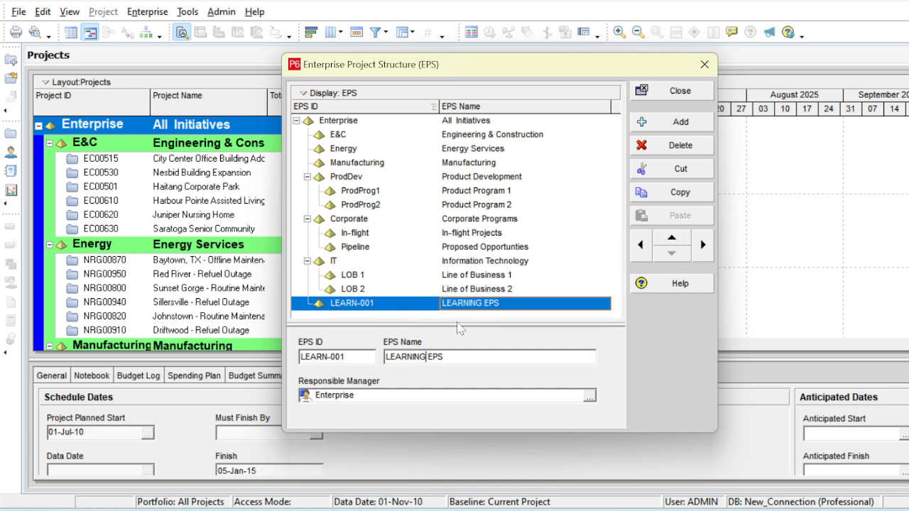
left_click(491, 304)
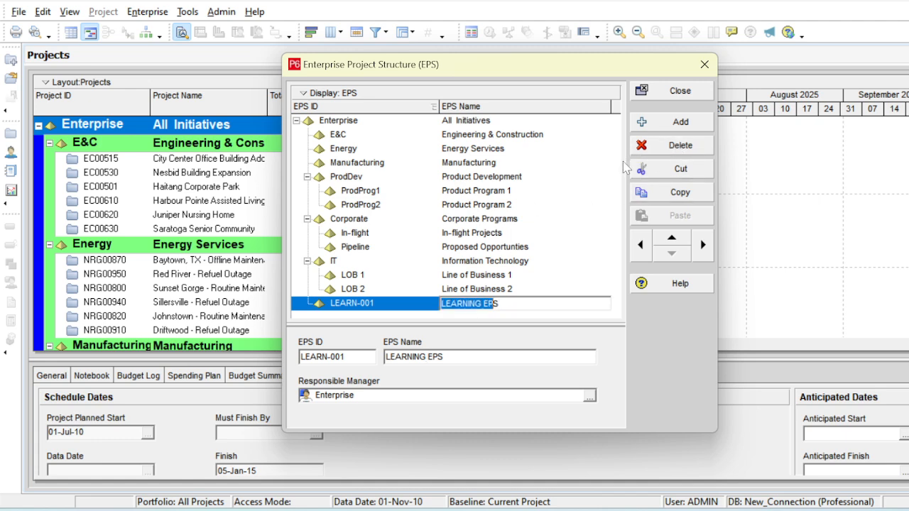
left_click(693, 94)
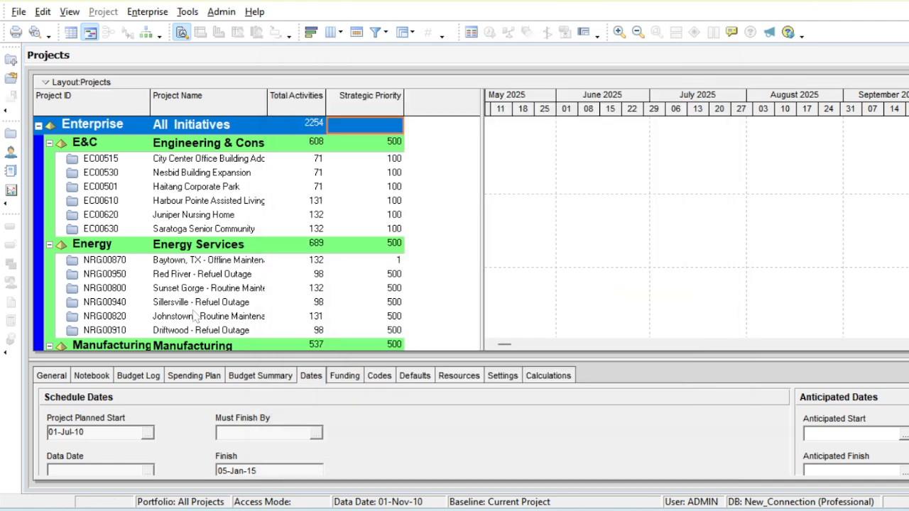
- Collapse all groups in the project list and expand Enterprise to show only its first-level EPS nodes
scroll(213, 284, "down", 2)
scroll(194, 315, "down", 5)
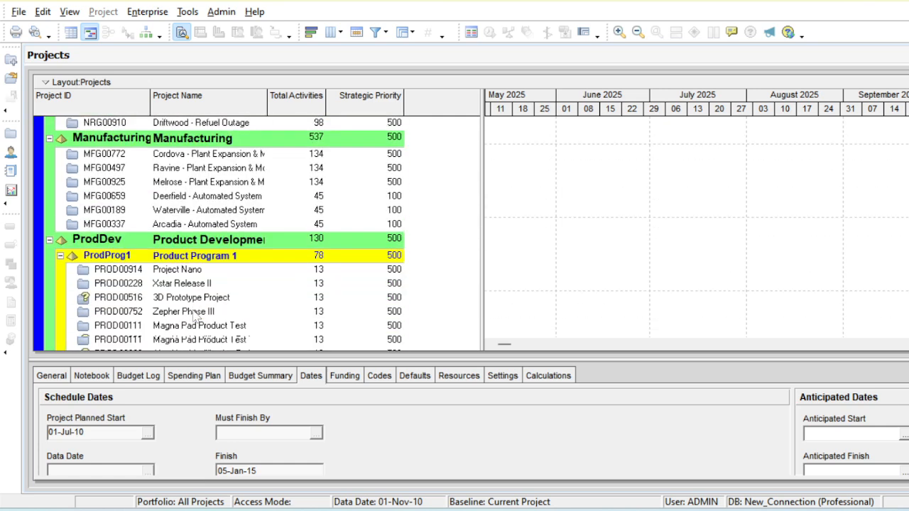
left_click(194, 311)
right_click(195, 317)
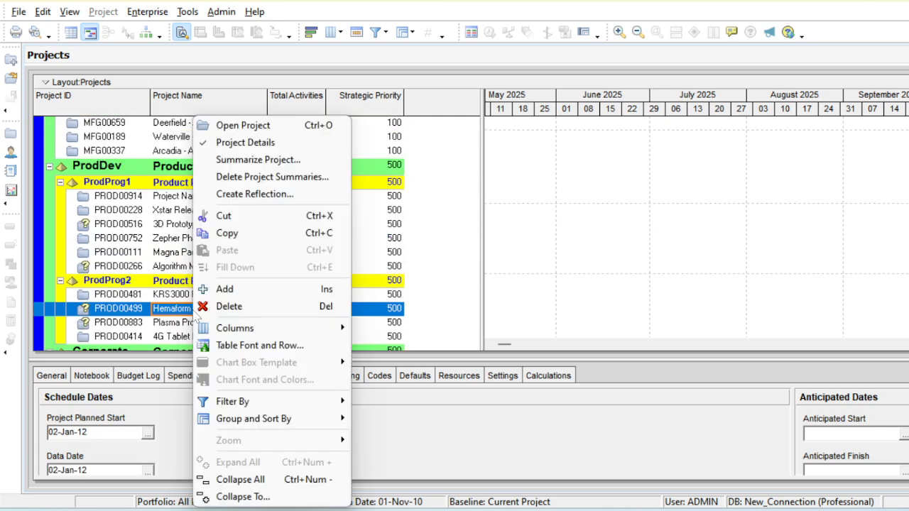
left_click(250, 481)
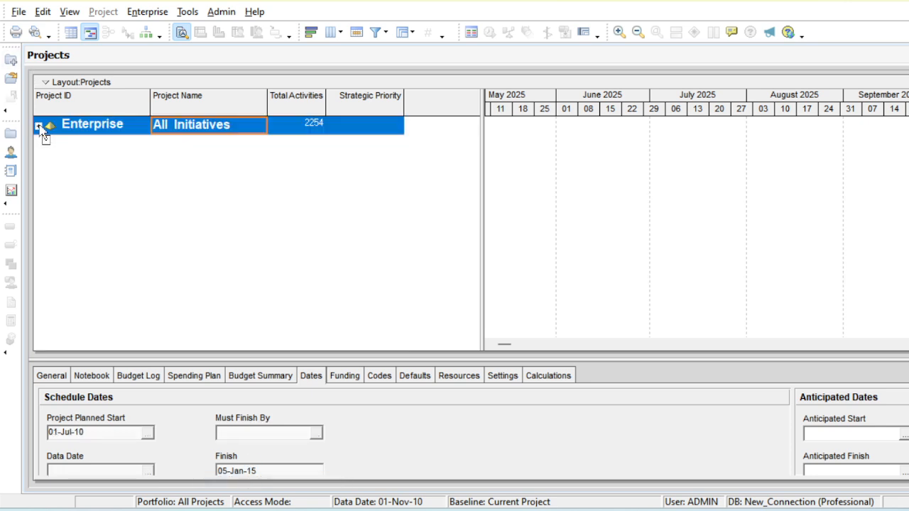
left_click(39, 126)
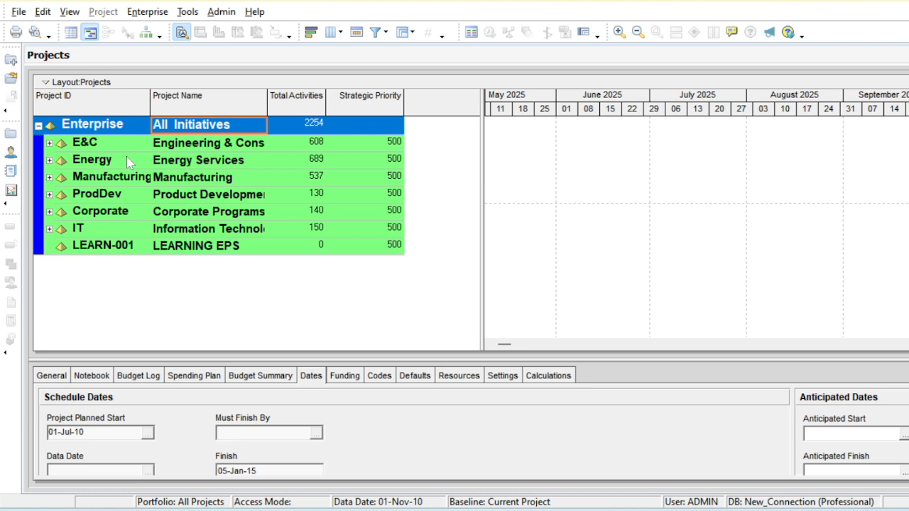
- Start creating a new project under the LEARNING EPS node, keeping LEARNING EPS as its EPS level
left_click(222, 250)
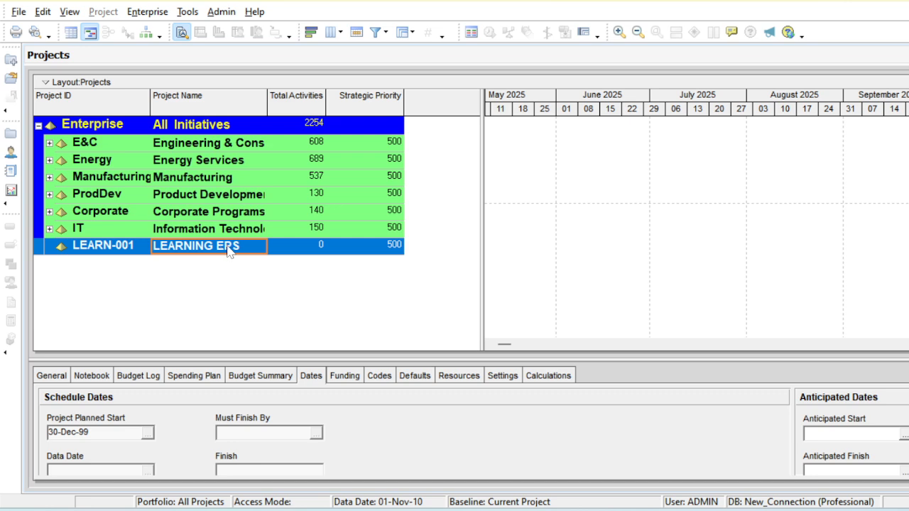
right_click(303, 253)
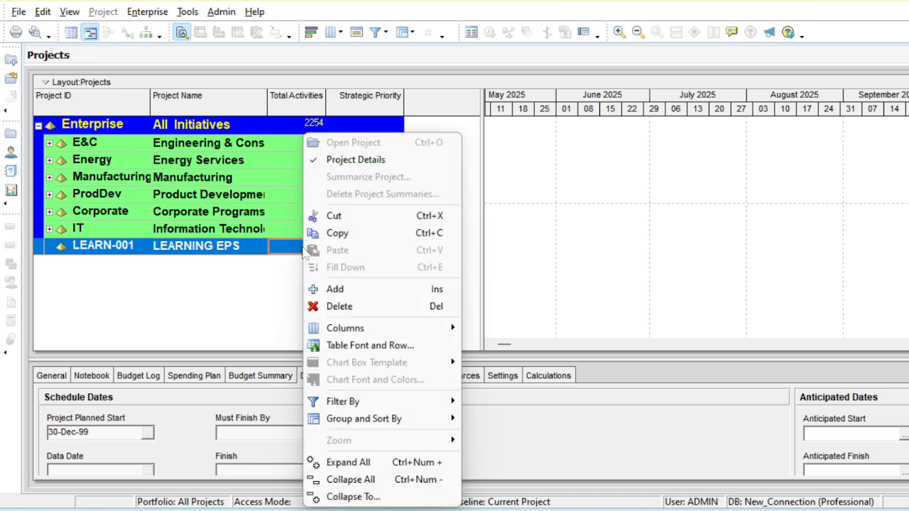
left_click(357, 297)
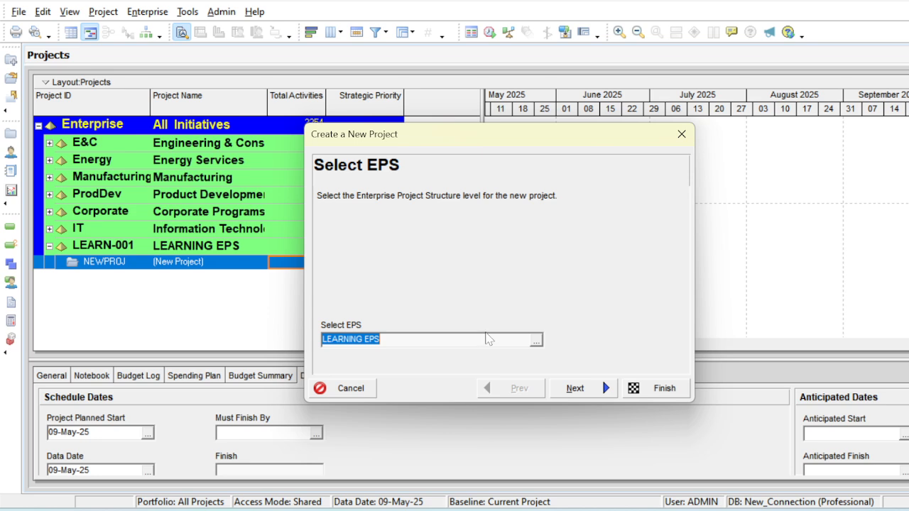
left_click(584, 389)
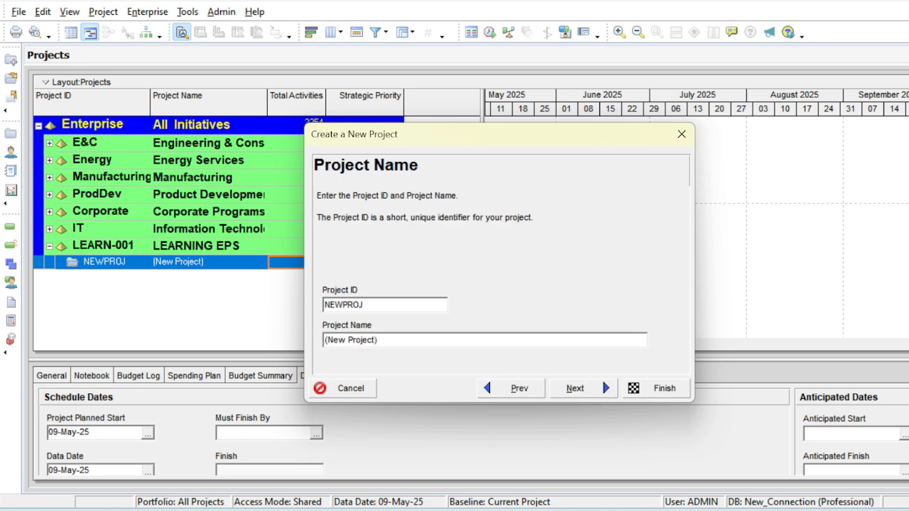
- Give the new project the ID LRN-01 and the name LEARNING PRIMAVERA
left_click_drag(364, 305, 323, 305)
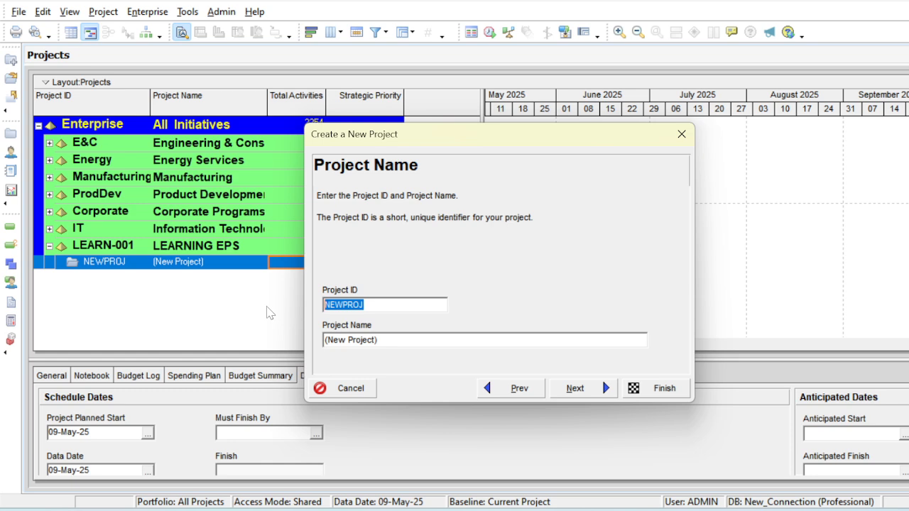
type("LEA")
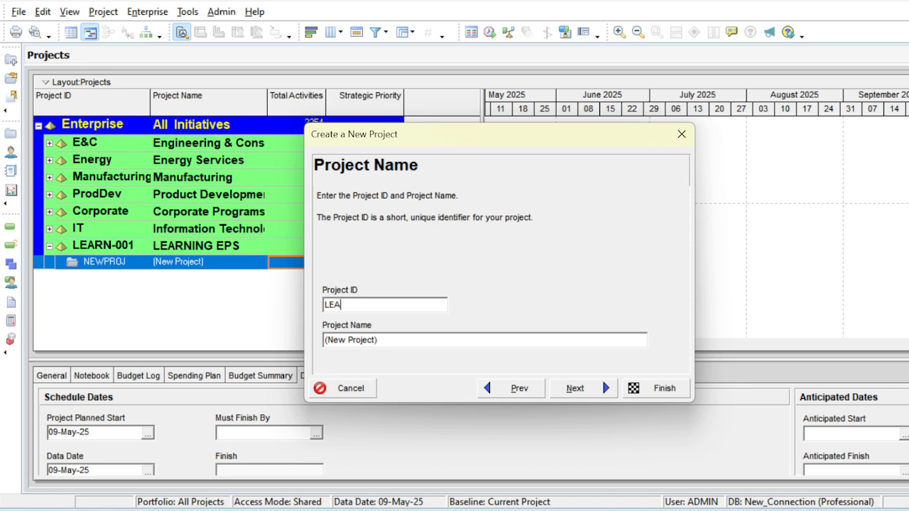
key("BackSpace")
key("BackSpace")
type("RN-01")
key("Tab")
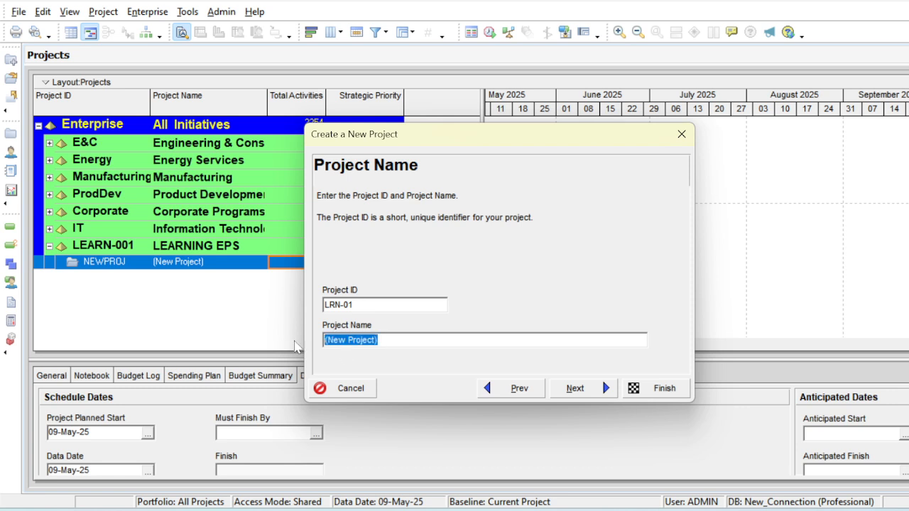
type("LEARNING ")
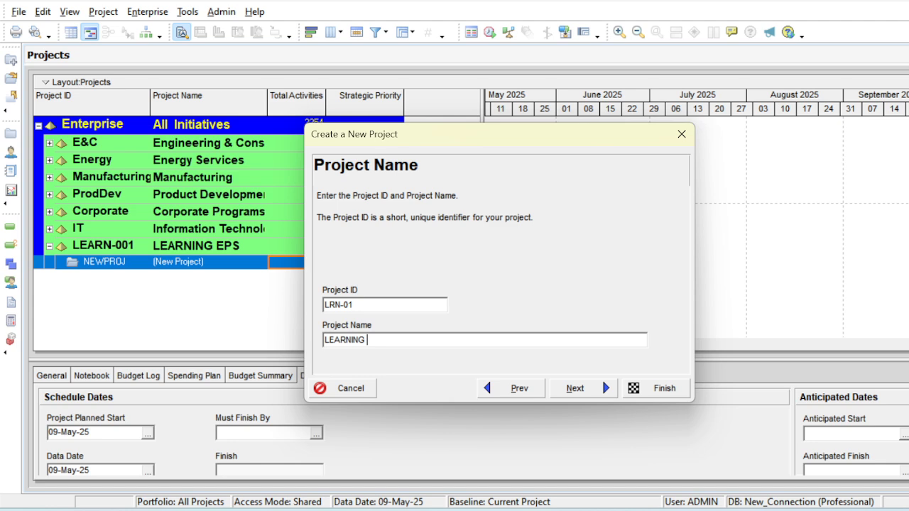
type("PRIMAVERA")
left_click(575, 388)
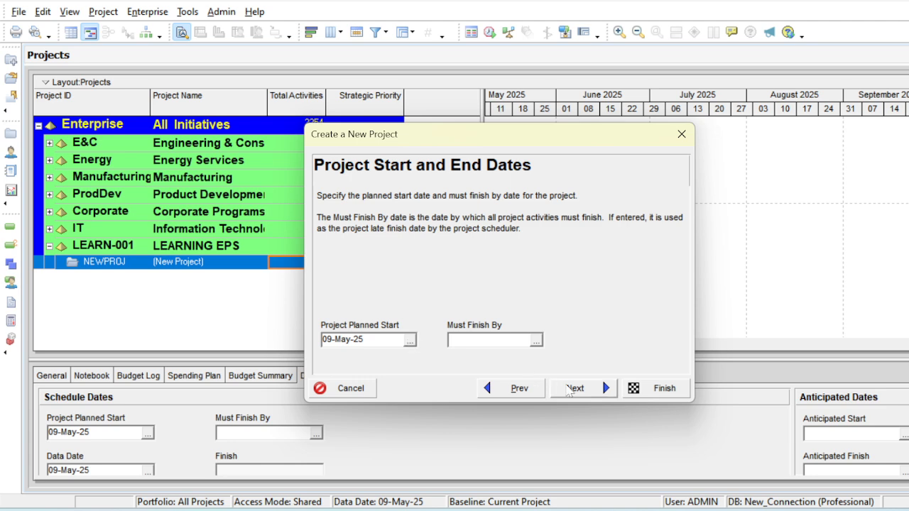
- Complete the new project with planned start 09-May-25, no Must Finish By date, responsible manager Enterprise and the Standard Rate type
left_click(576, 390)
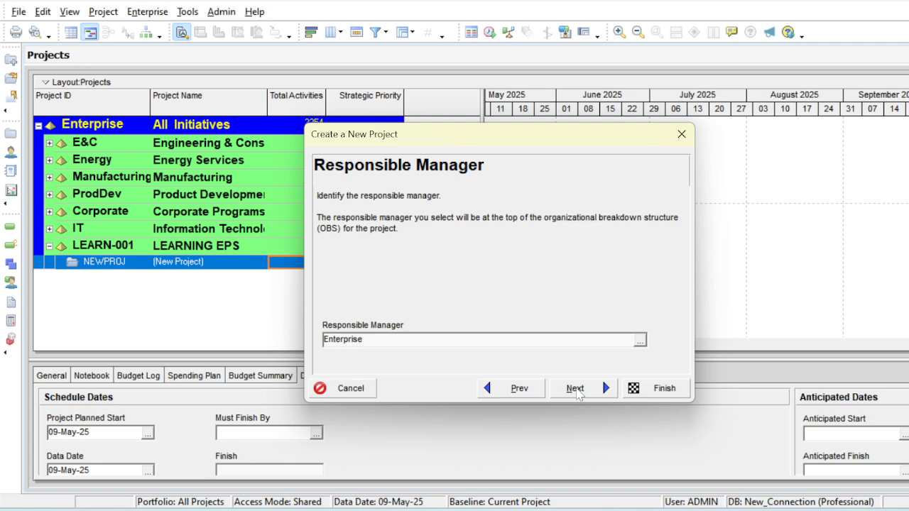
left_click(576, 391)
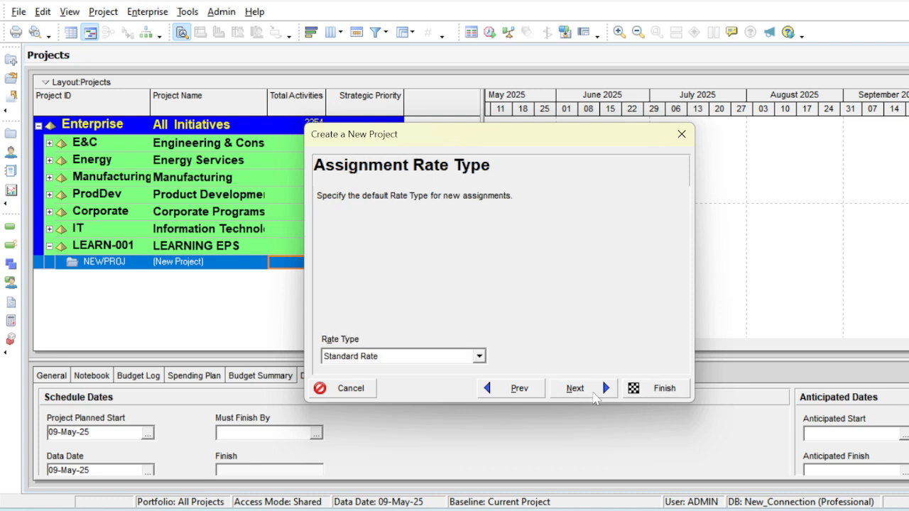
left_click(606, 397)
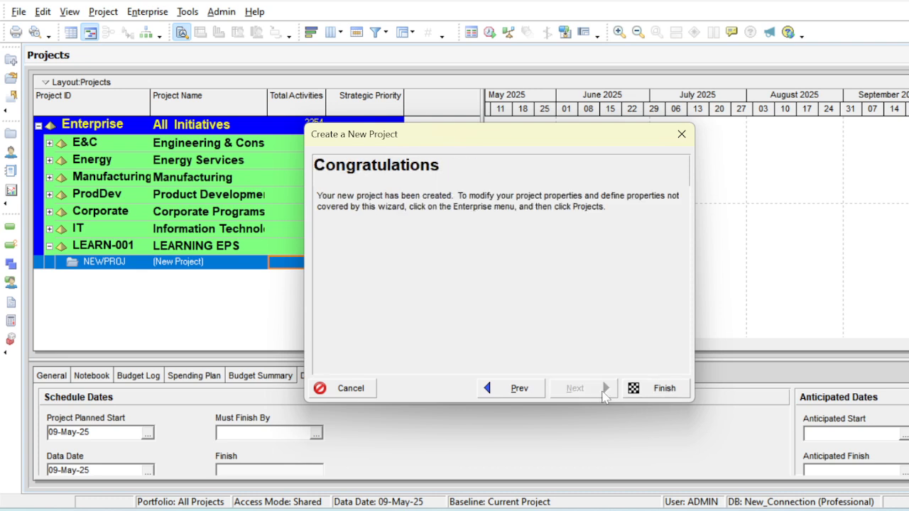
left_click(647, 392)
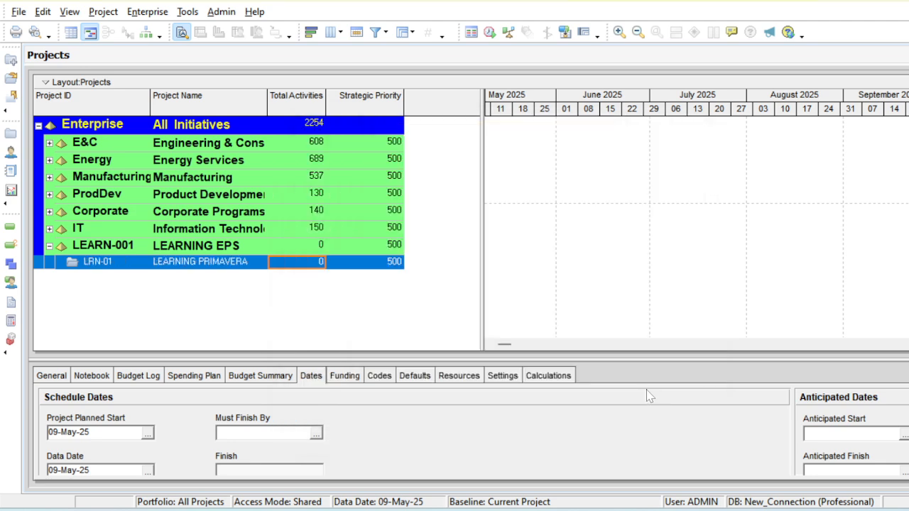
- Open the LRN-01 LEARNING PRIMAVERA project from the LEARNING EPS node
left_click(197, 261)
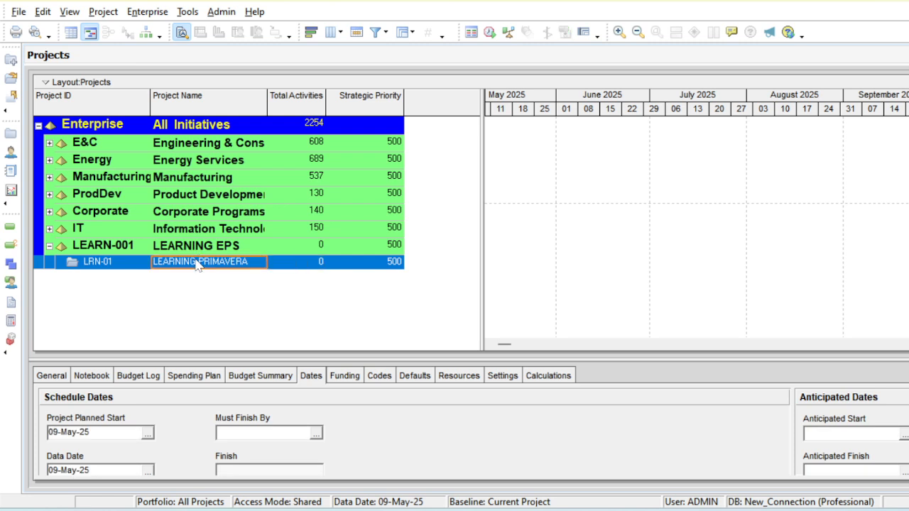
left_click(135, 266)
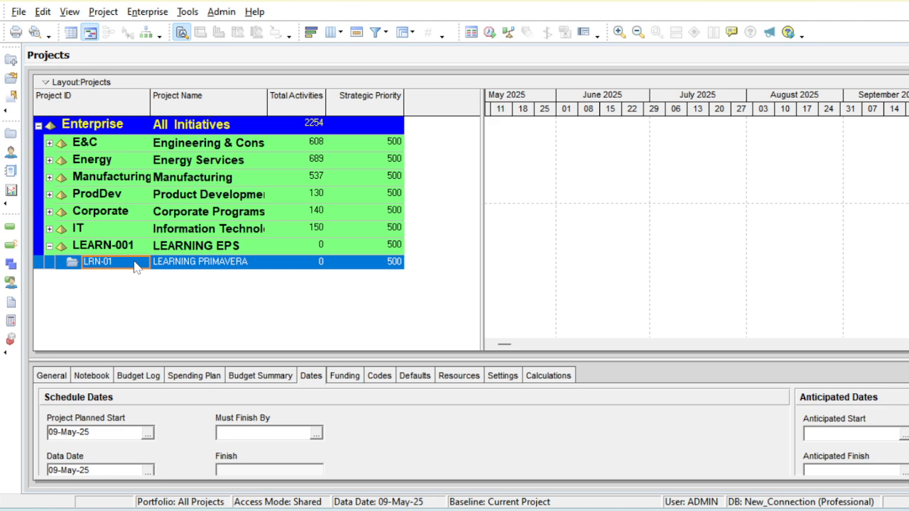
left_click(162, 266)
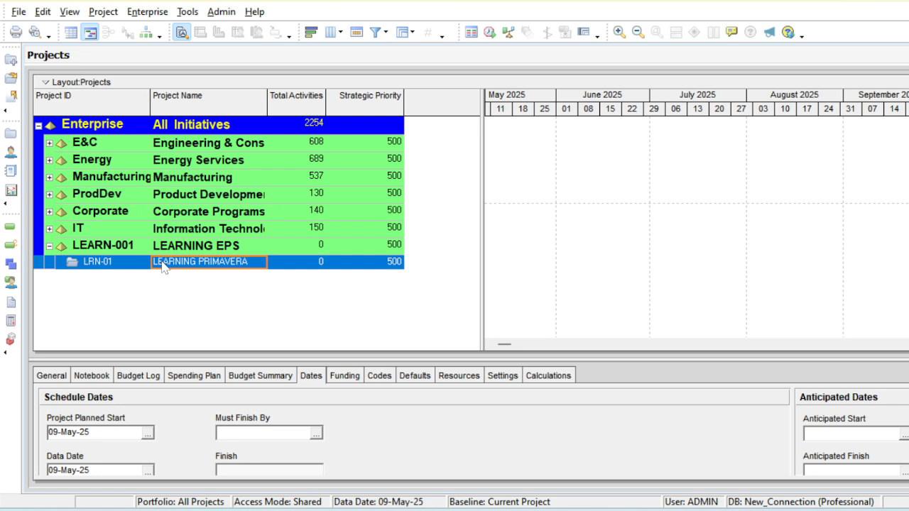
left_click(110, 265)
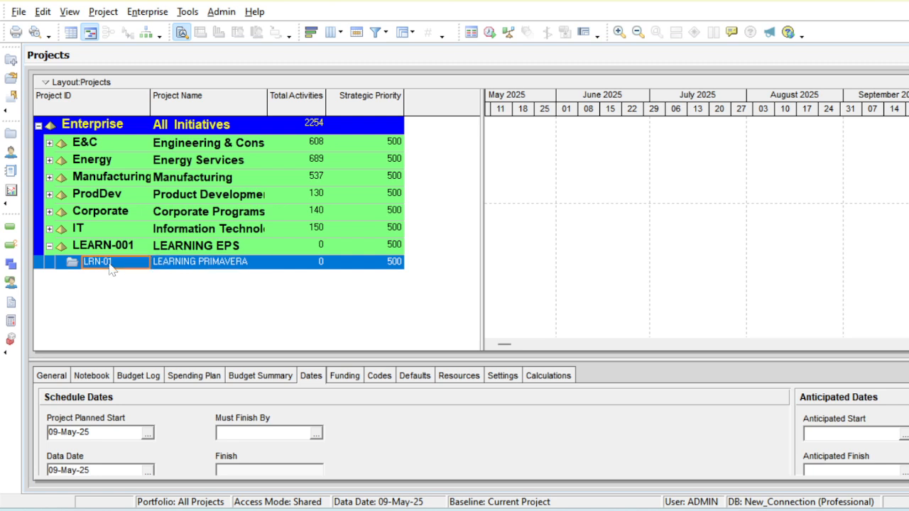
right_click(110, 268)
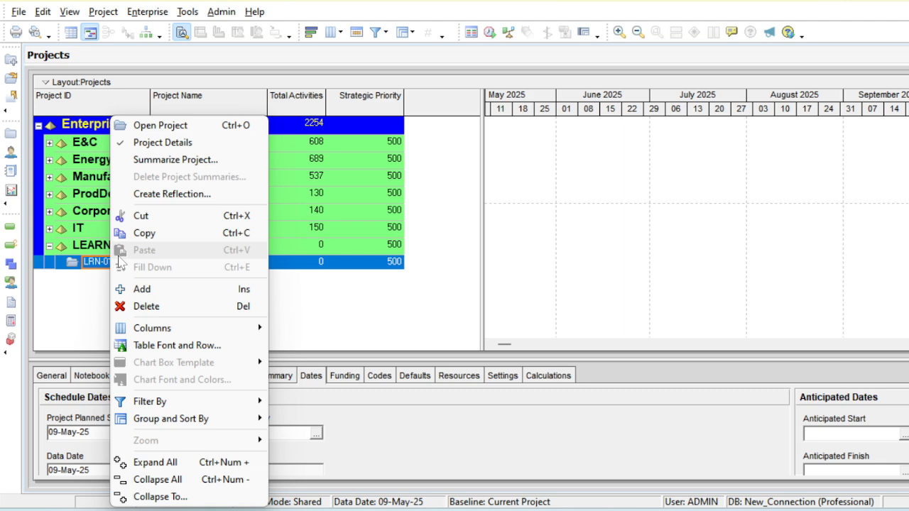
left_click(135, 125)
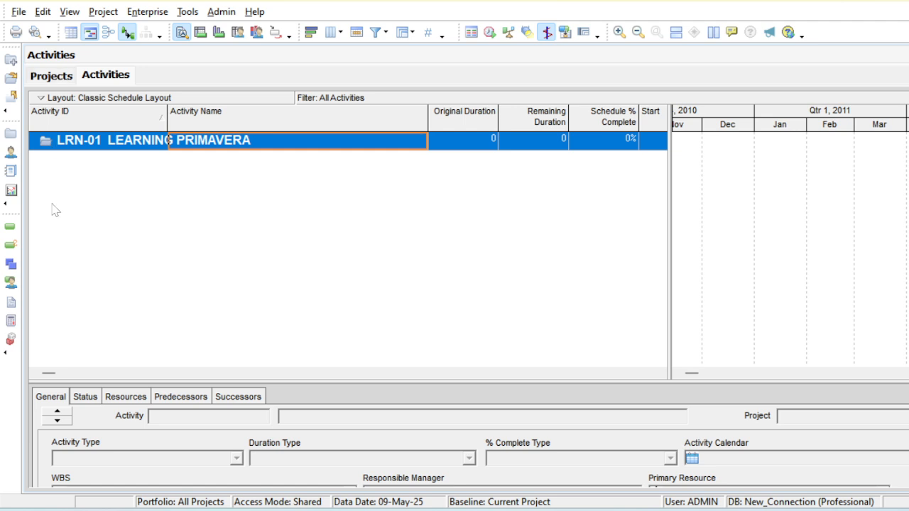
- Show the WBS of the LRN-01 project and widen the table area to reveal the Total Activities column
left_click(11, 134)
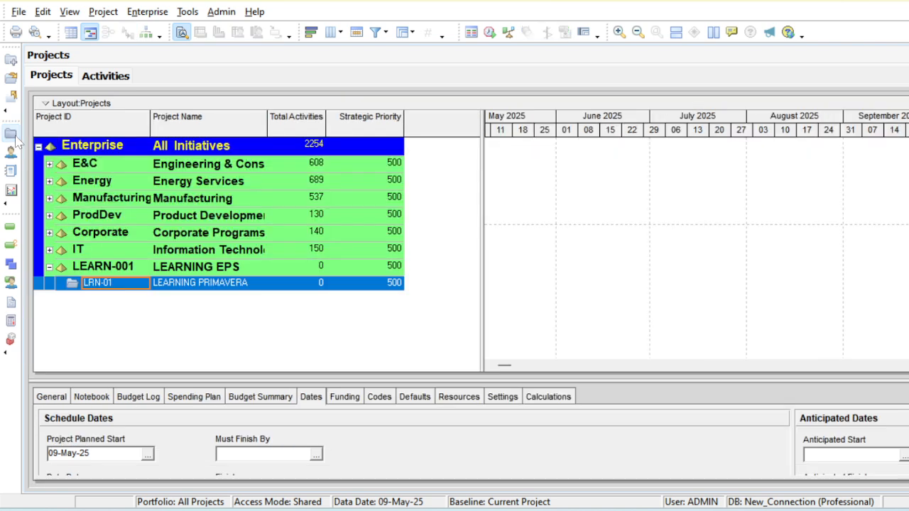
left_click(221, 286)
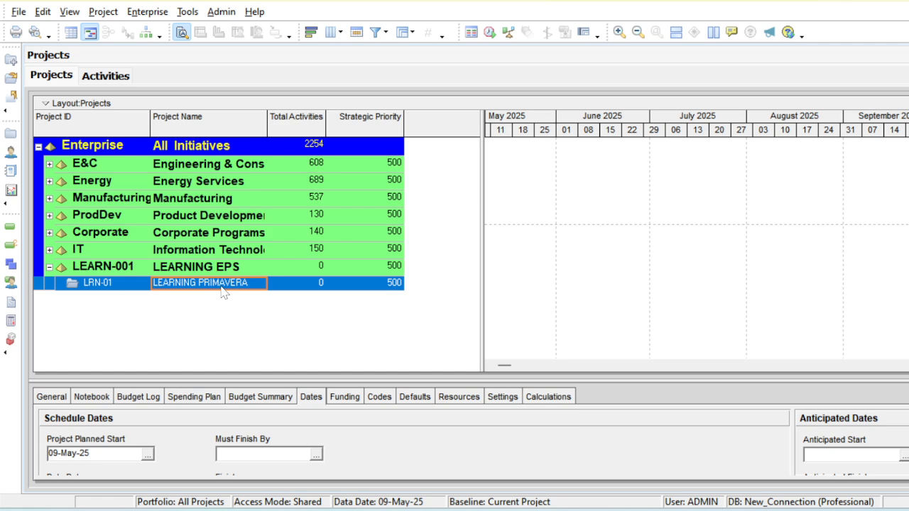
left_click(11, 262)
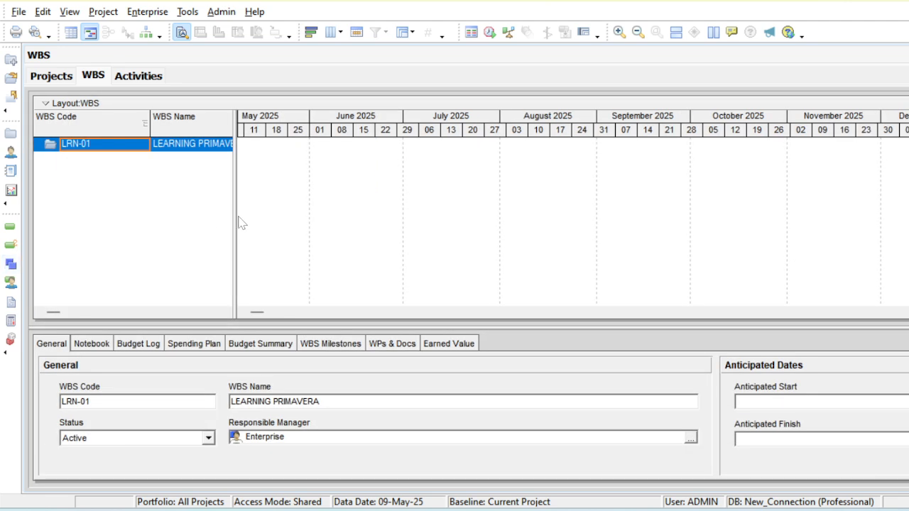
left_click_drag(237, 218, 483, 221)
- Add a WBS element under LRN-01, keeping code 1, and name it Engineering
right_click(112, 196)
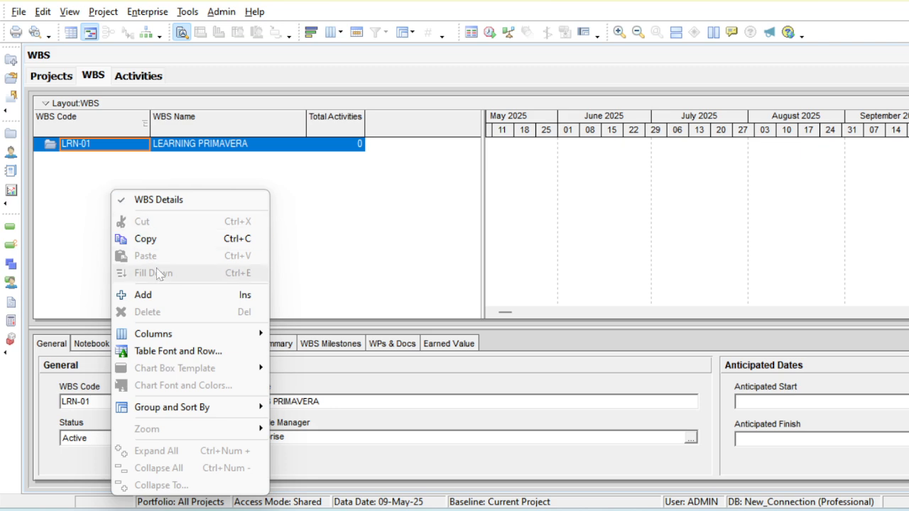
left_click(170, 296)
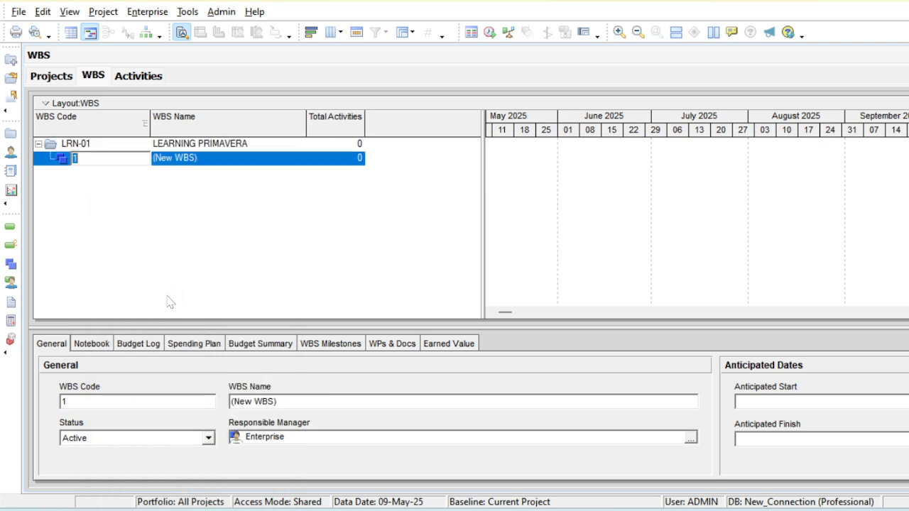
left_click(202, 162)
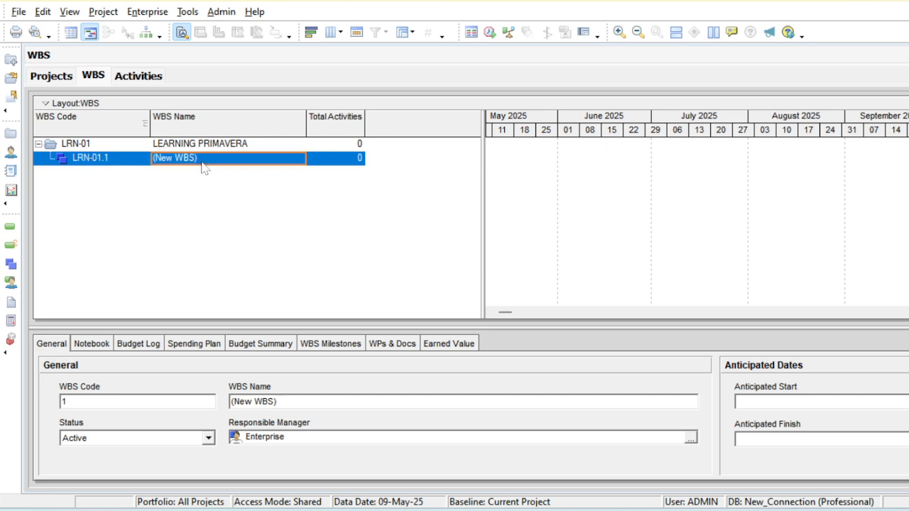
left_click(134, 165)
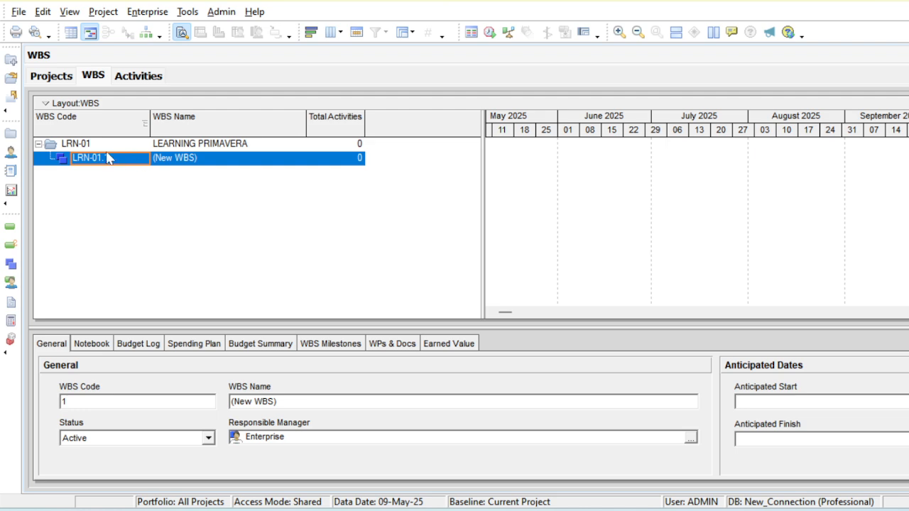
left_click(104, 147)
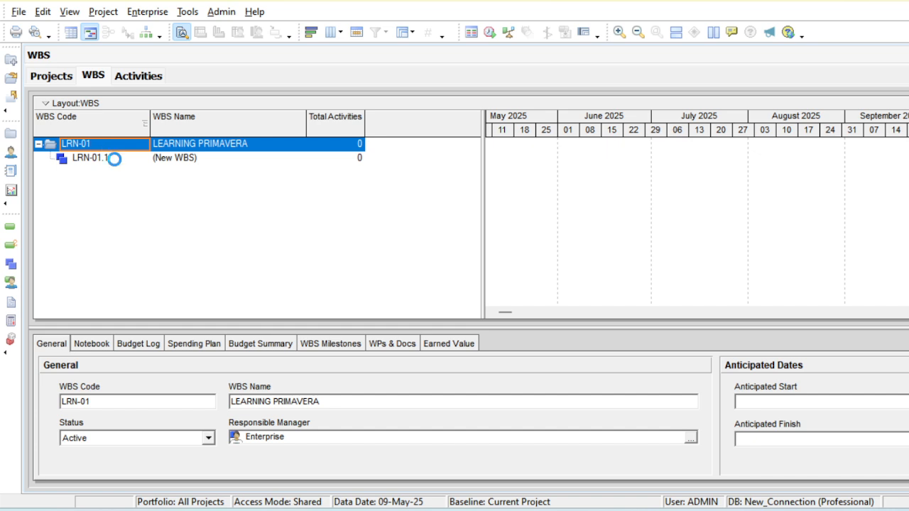
left_click(114, 158)
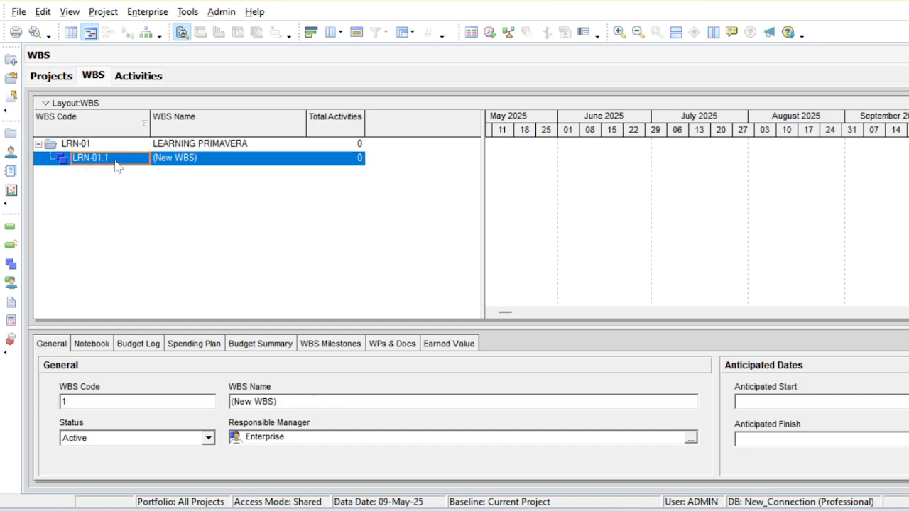
left_click(215, 162)
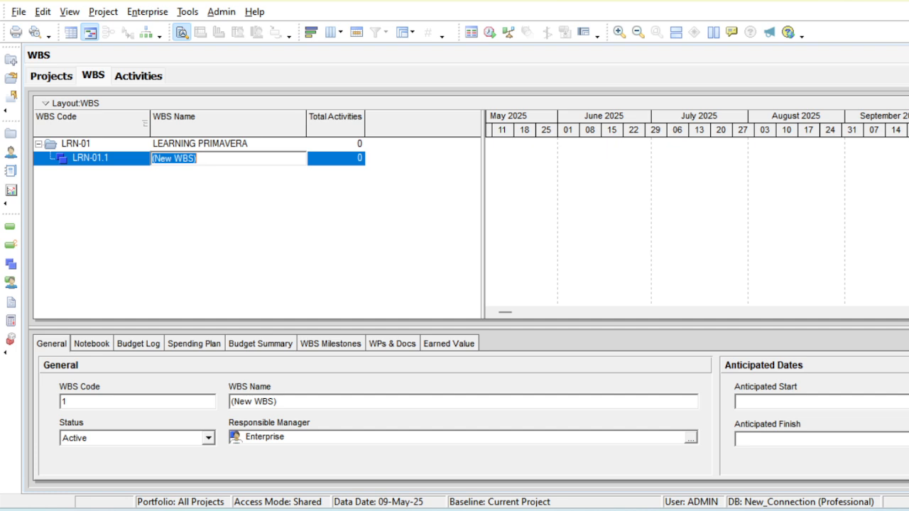
type("Engineering")
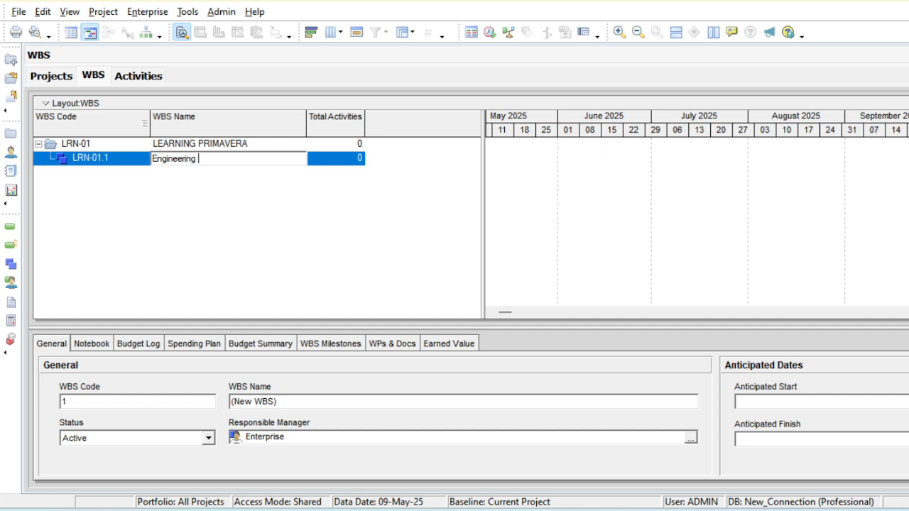
key("Return")
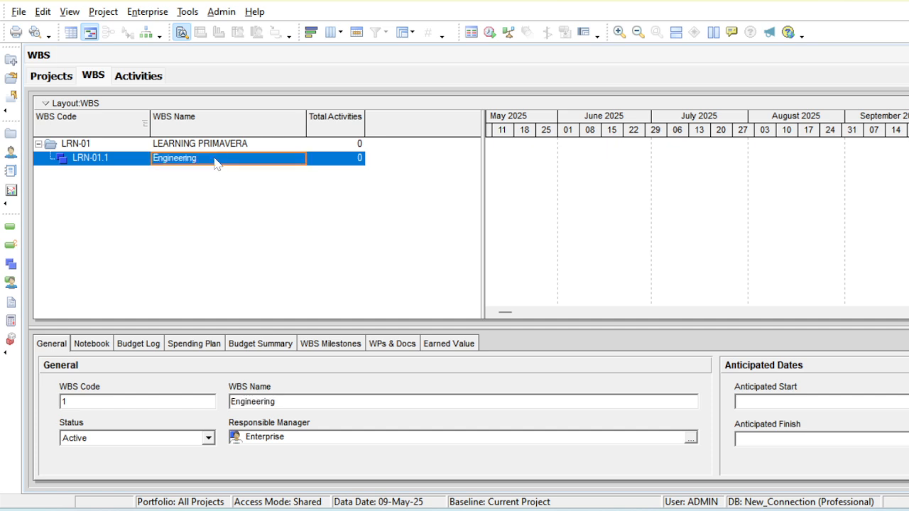
- Add a second WBS element directly under LEARNING PRIMAVERA, keeping code 2, and name it Procurement
left_click(172, 144)
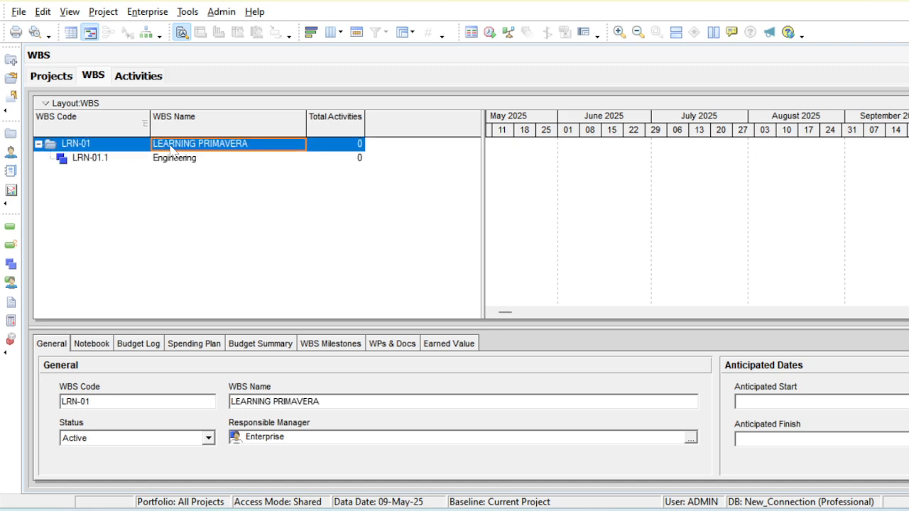
right_click(171, 149)
left_click(235, 252)
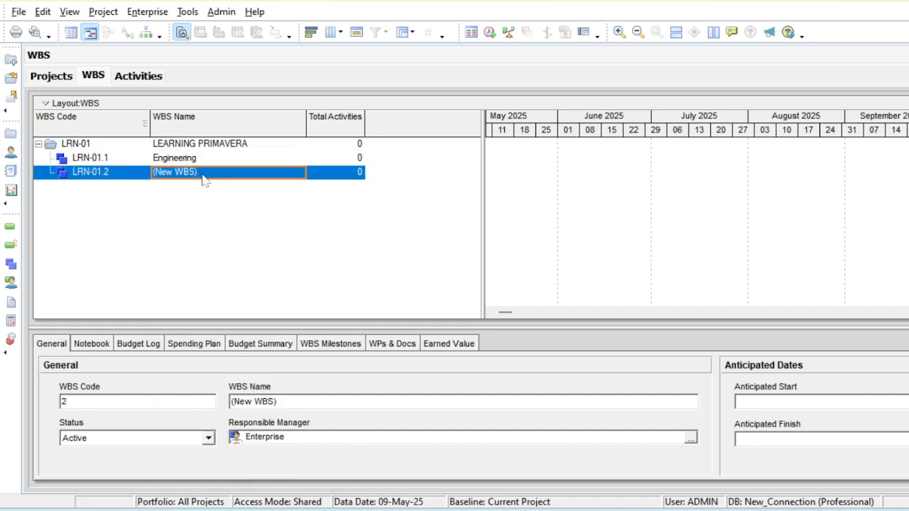
left_click(215, 176)
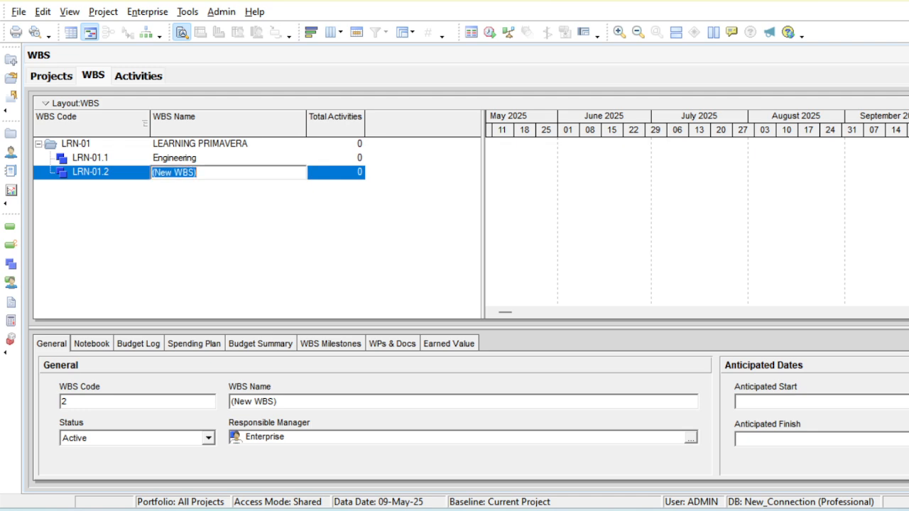
type("Procurement")
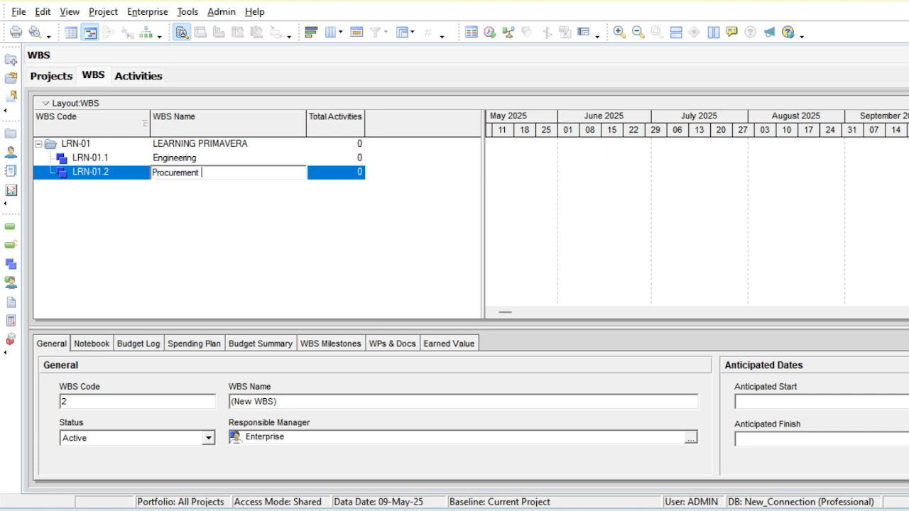
key("Return")
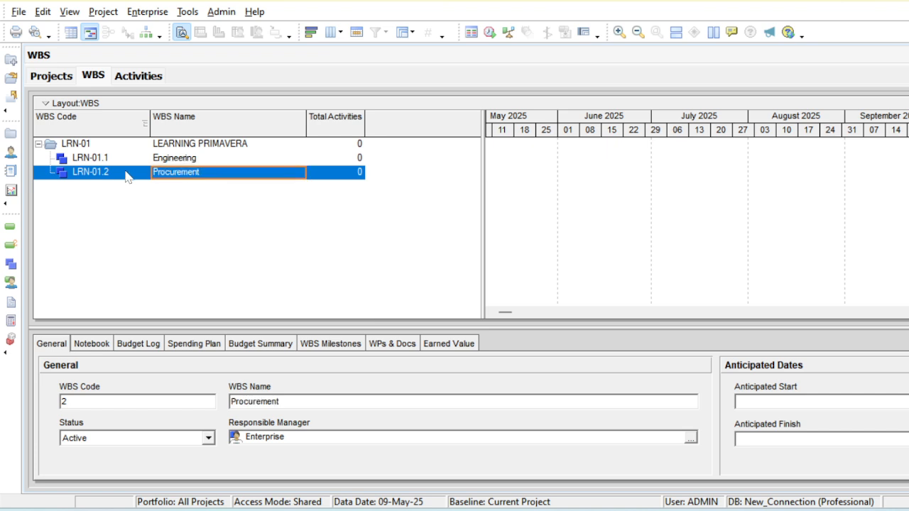
- Add a child WBS element under Procurement, keeping code 1, and name it Construction
right_click(146, 175)
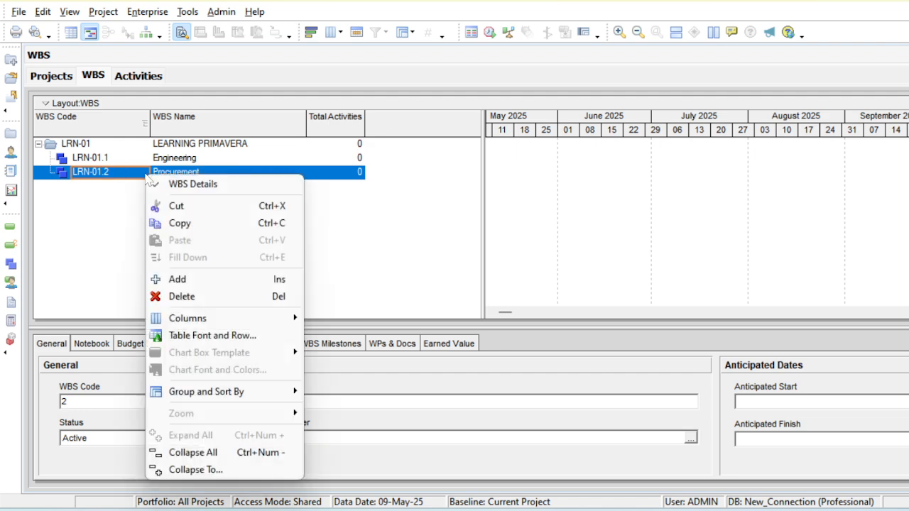
left_click(205, 279)
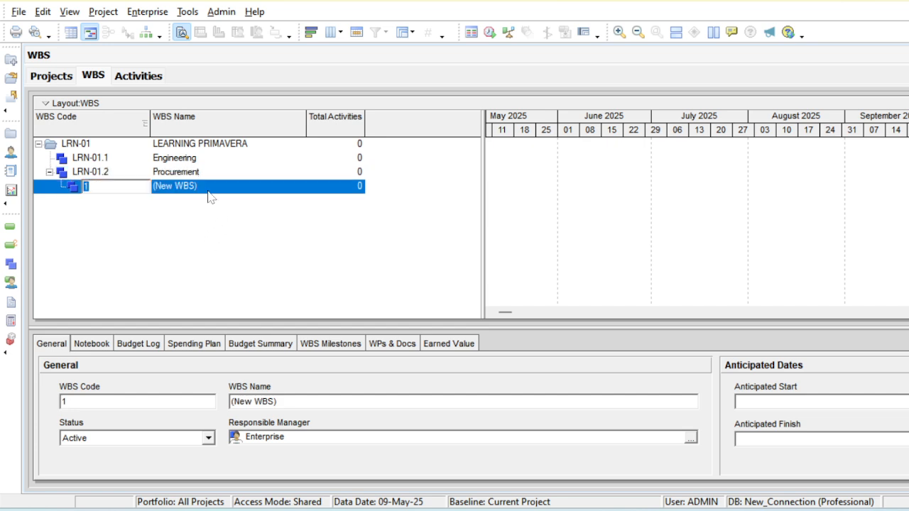
left_click(210, 190)
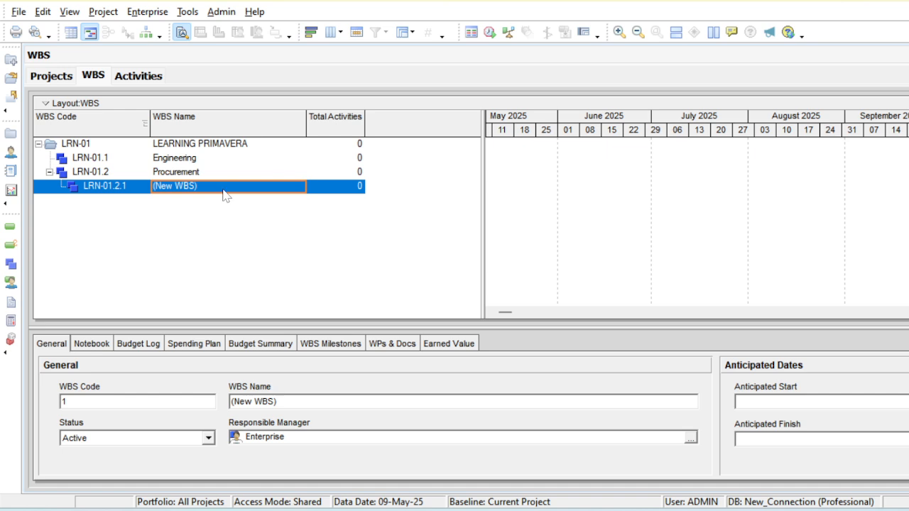
key("F2")
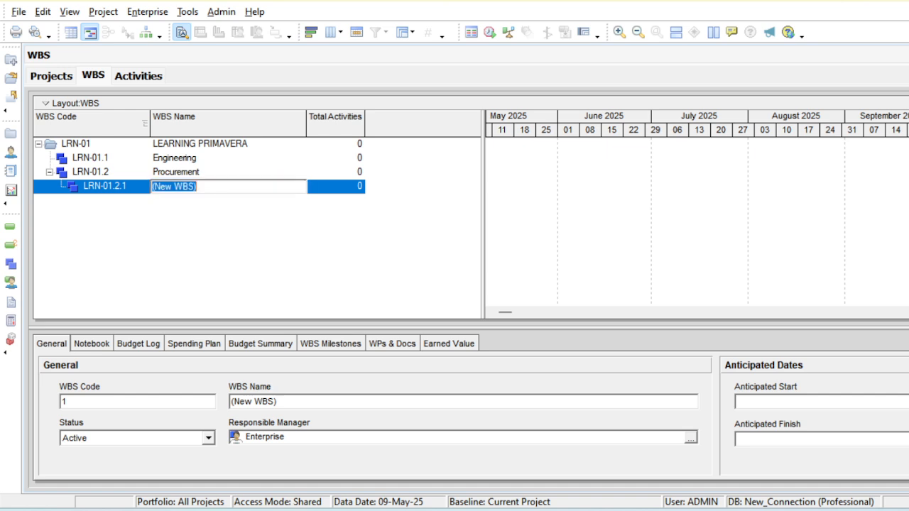
type("Cons")
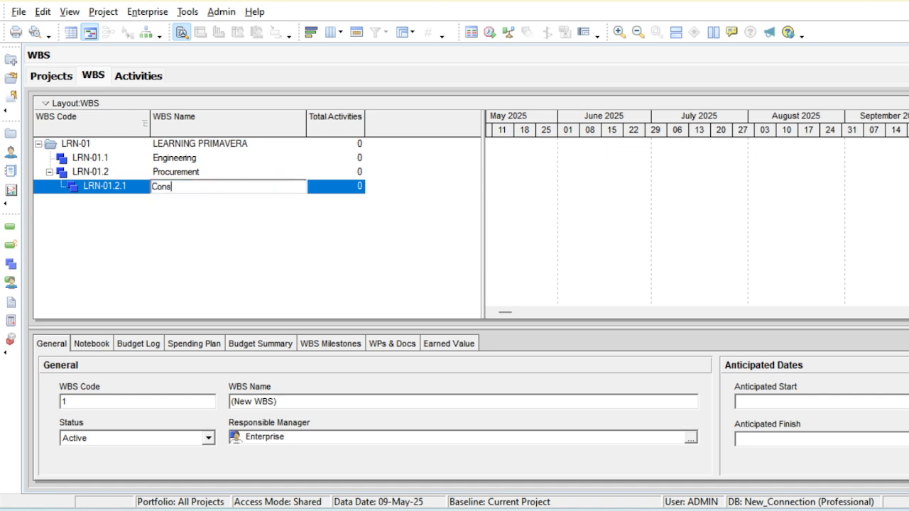
type("truction")
key("Return")
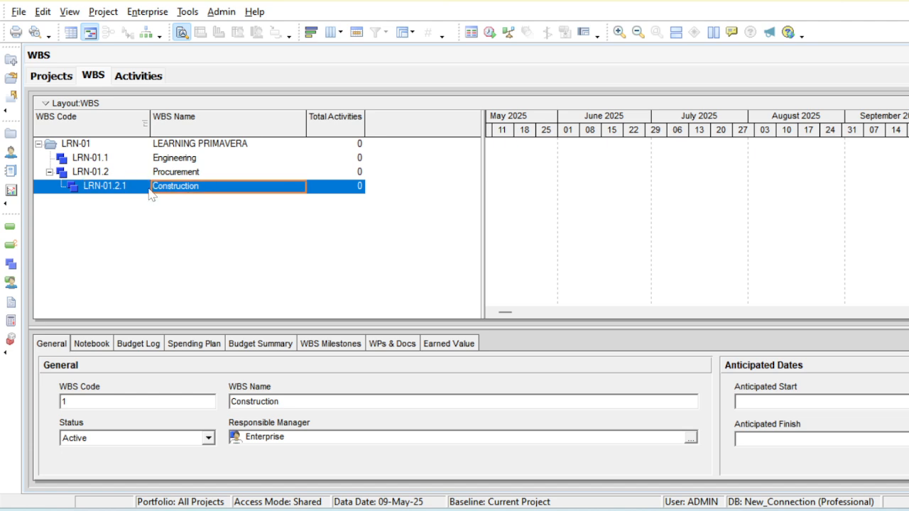
left_click(190, 145)
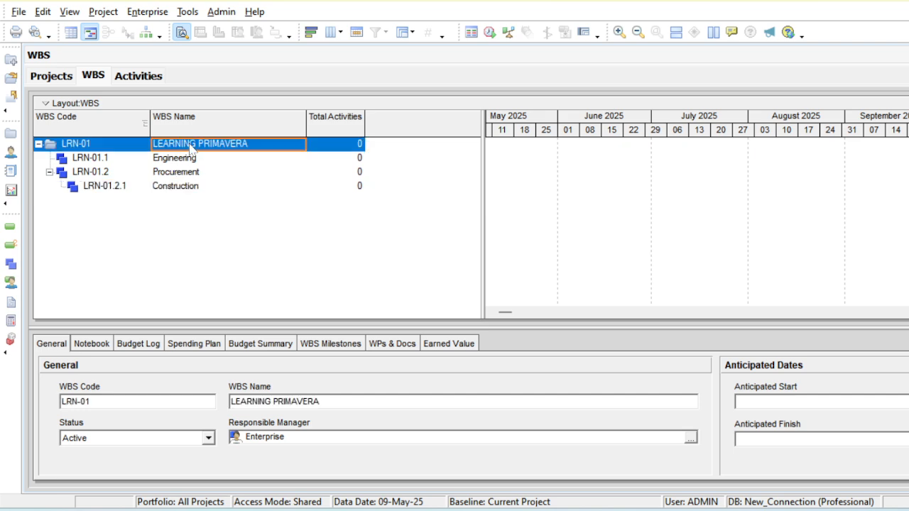
left_click(204, 184)
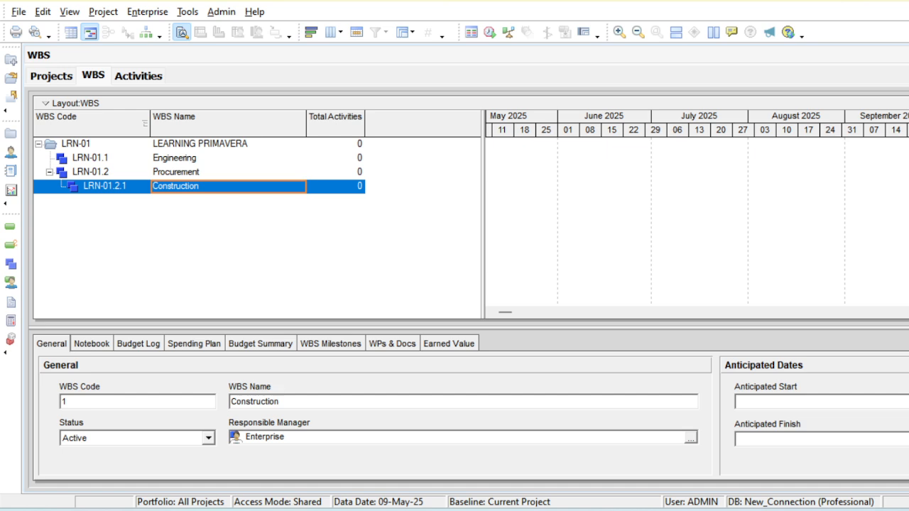
- Outdent the Construction WBS element one level so it sits directly under LEARNING PRIMAVERA, beside Engineering and Procurement
key("ctrl+Left")
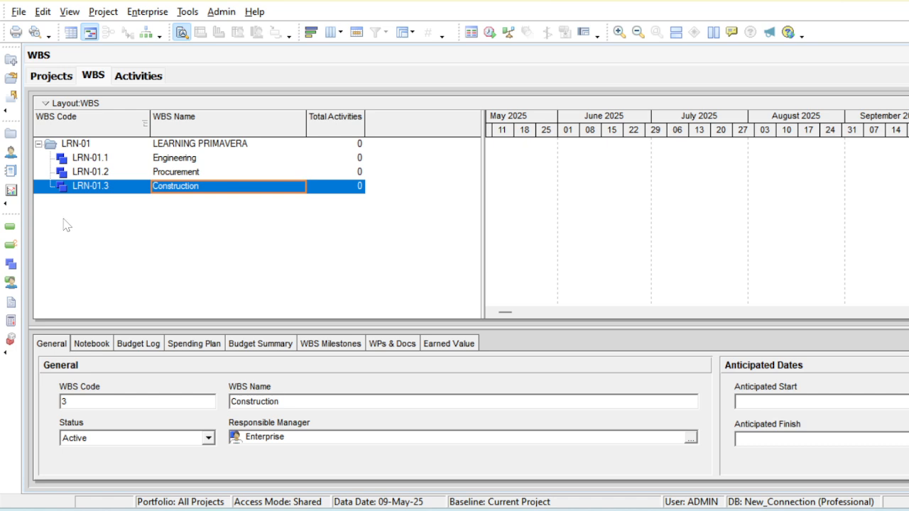
- Open the LRN-01 project from the project list and go through its Engineering, Procurement and Construction elements in the activity table
left_click(12, 137)
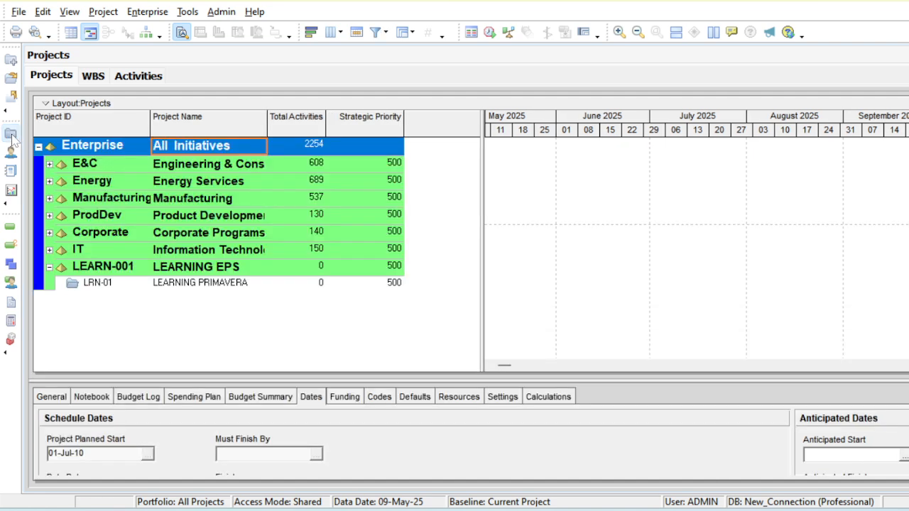
left_click(206, 282)
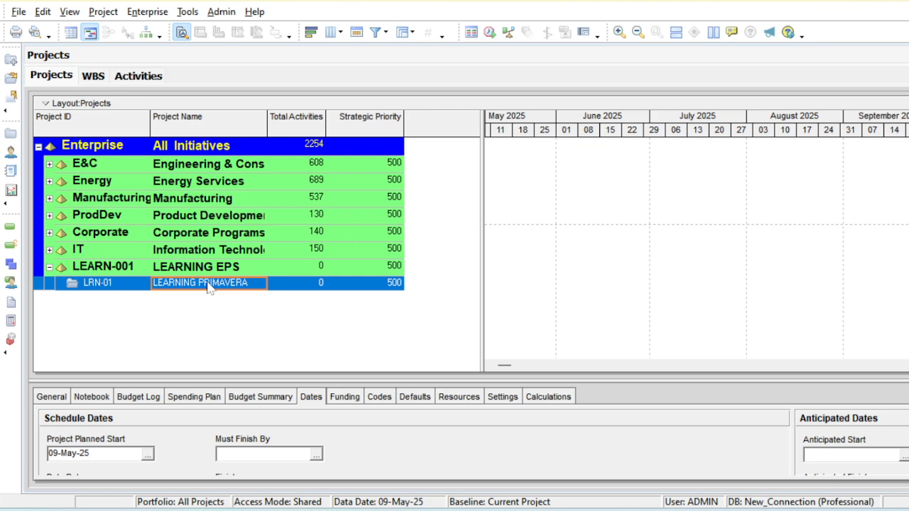
right_click(208, 286)
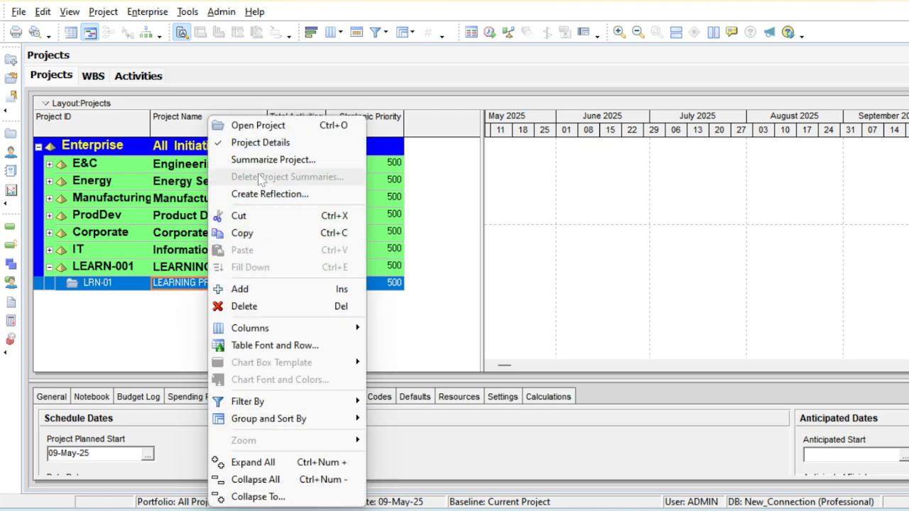
left_click(264, 125)
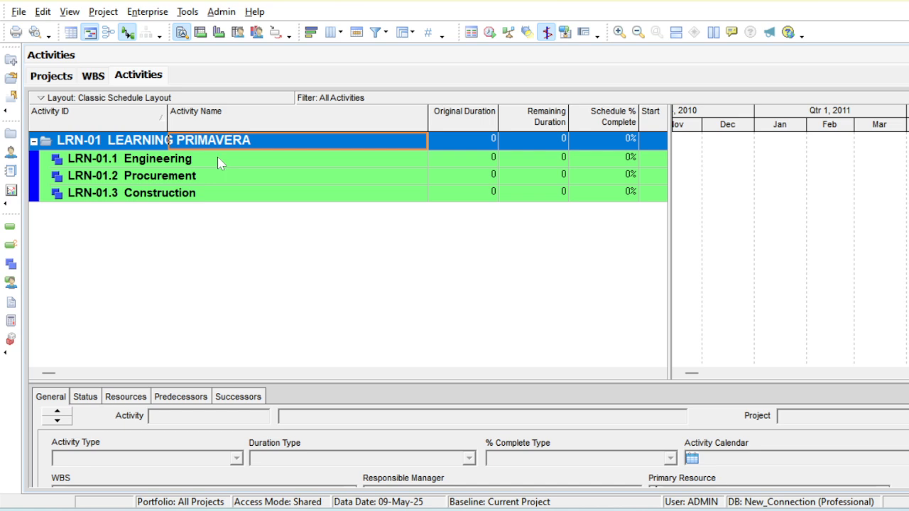
left_click(179, 162)
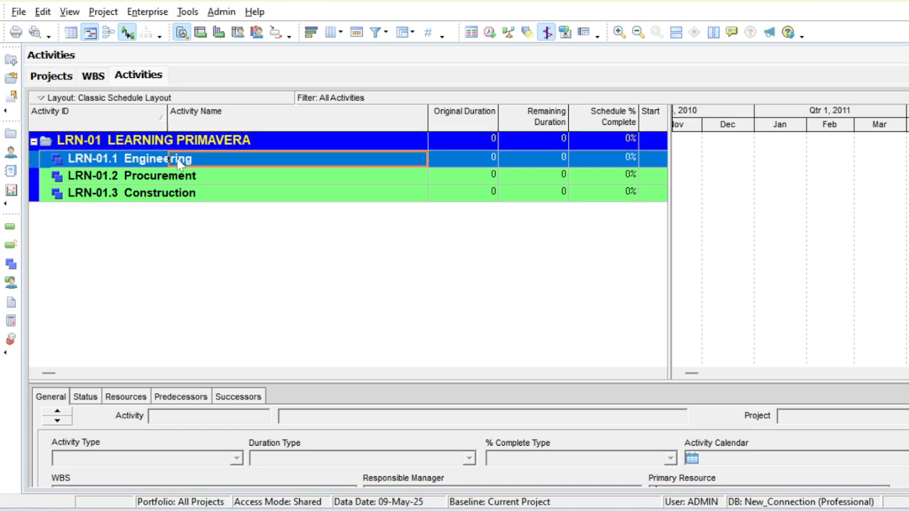
left_click(173, 176)
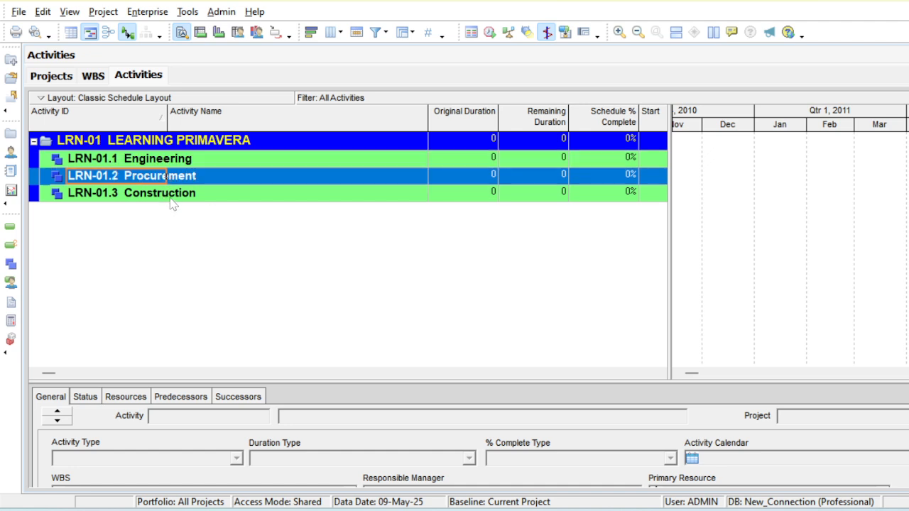
left_click(171, 203)
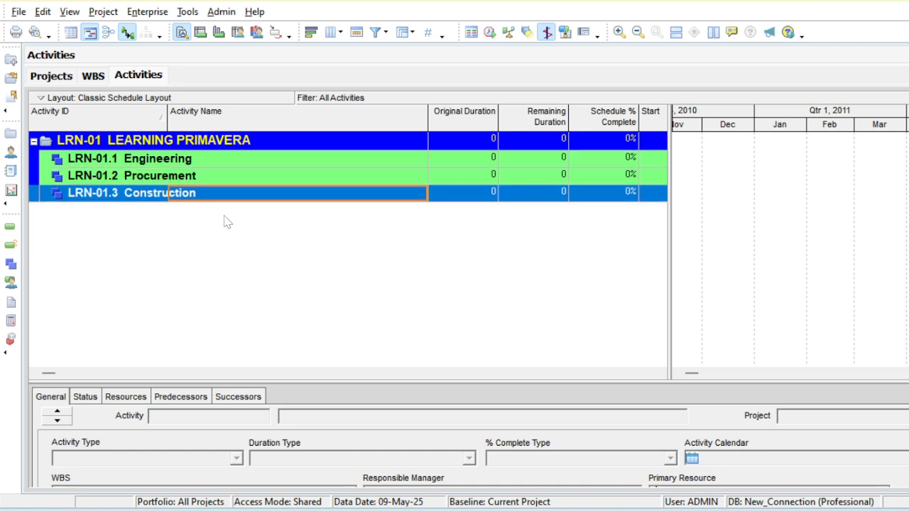